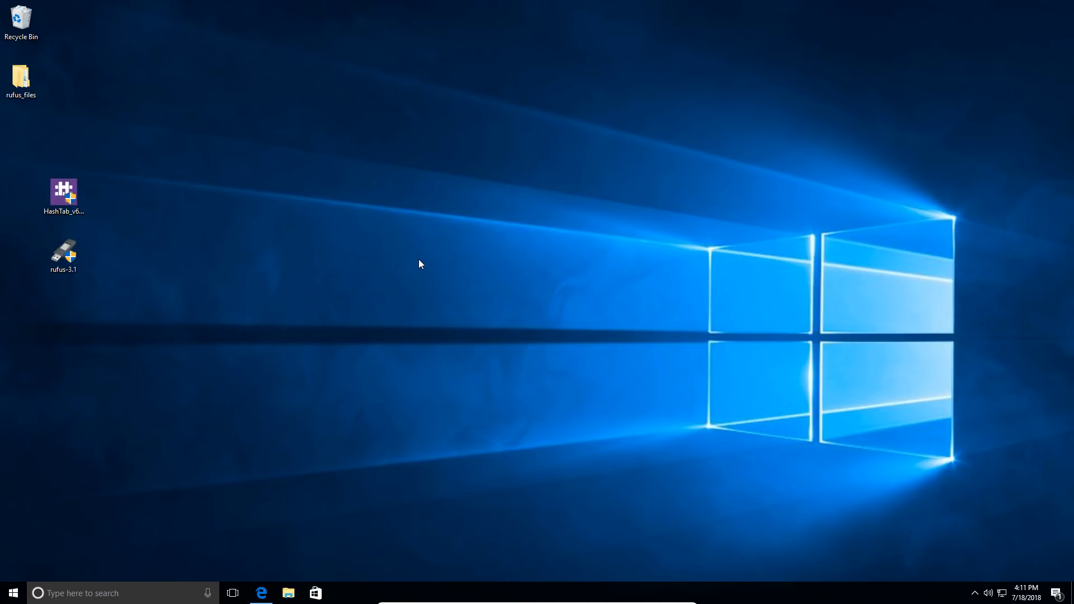
Switch to the Edge browser and dismiss the finished-download notifications for the Linux Mint ISO and rufus-3.1.exe.
{"action": "left_click", "coordinate": [63, 193]}
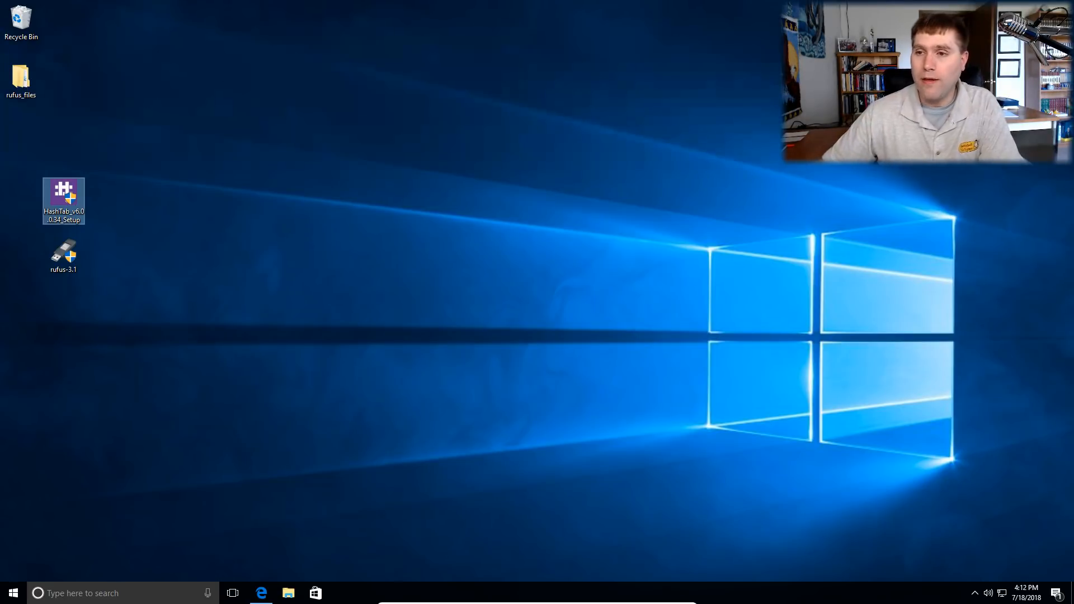
{"action": "left_click", "coordinate": [262, 593]}
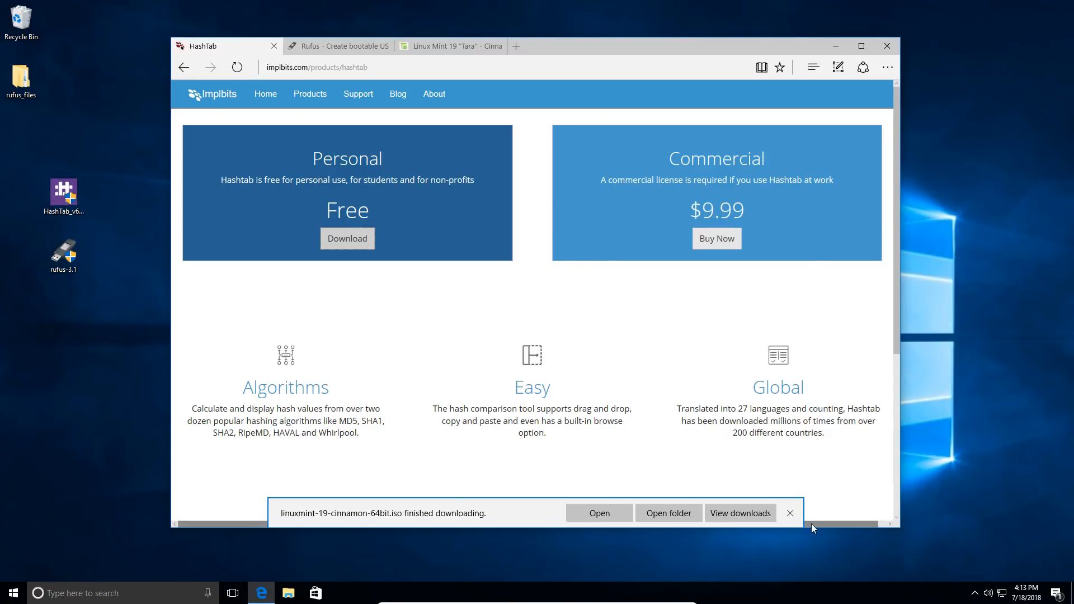
{"action": "left_click", "coordinate": [790, 513]}
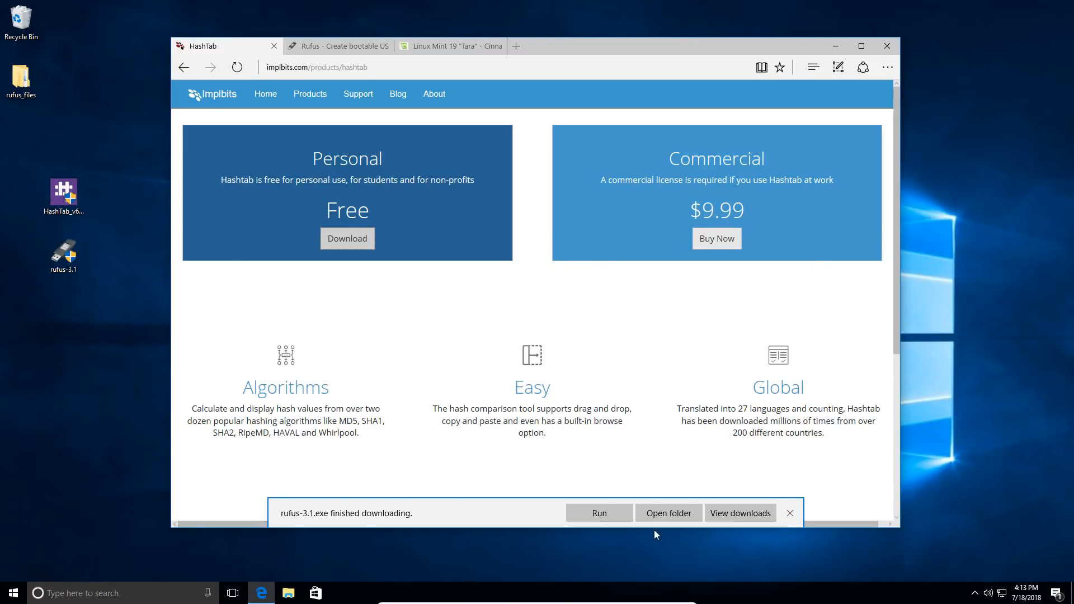
{"action": "left_click", "coordinate": [790, 514]}
{"action": "left_click", "coordinate": [793, 515]}
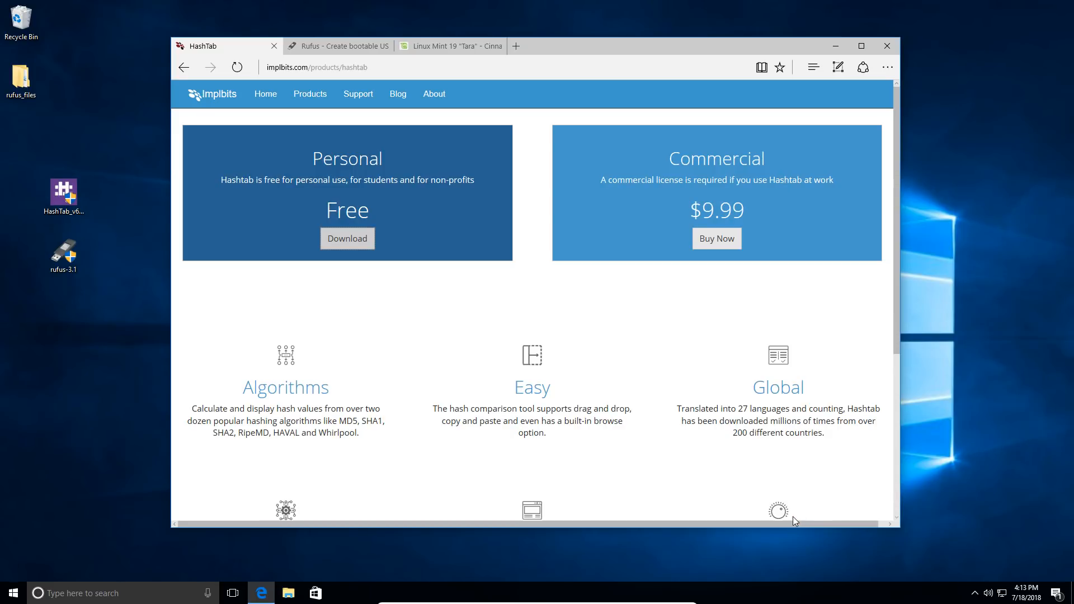
{"action": "left_click", "coordinate": [72, 197]}
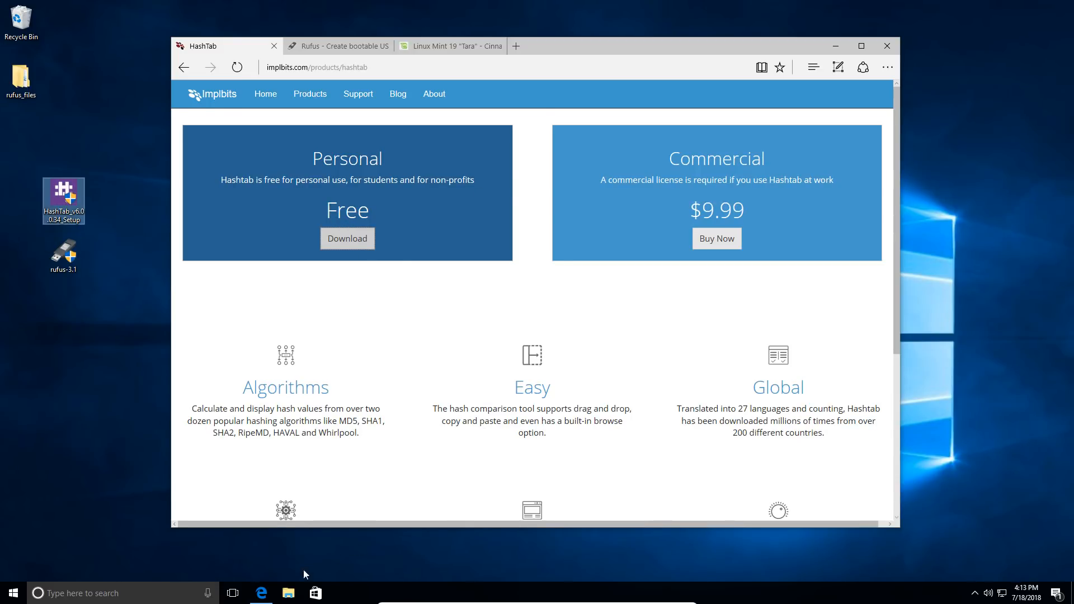
{"action": "left_click", "coordinate": [290, 590]}
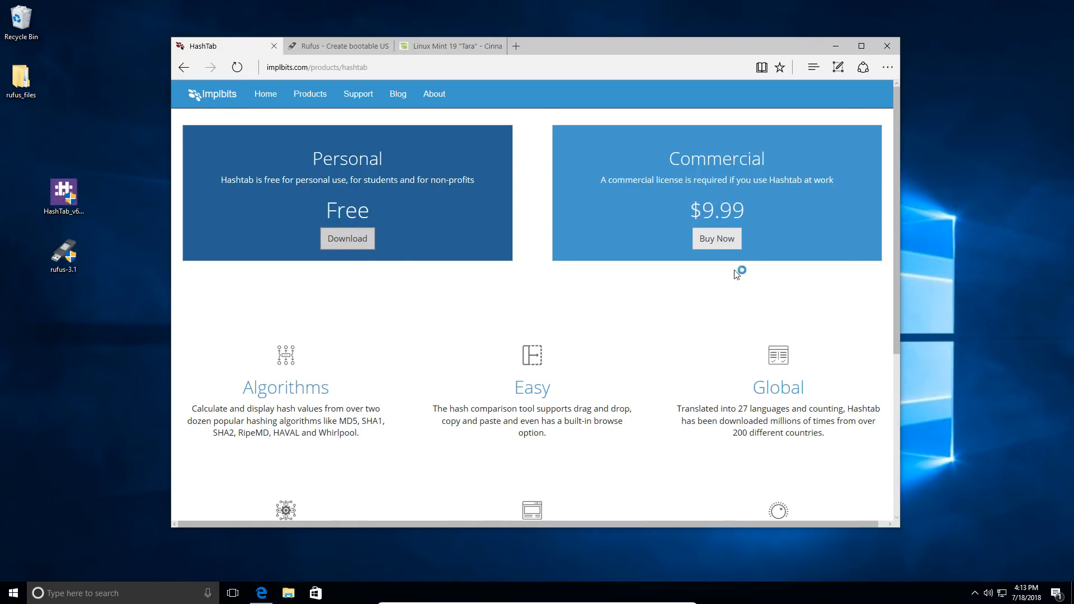
{"action": "left_click", "coordinate": [554, 44]}
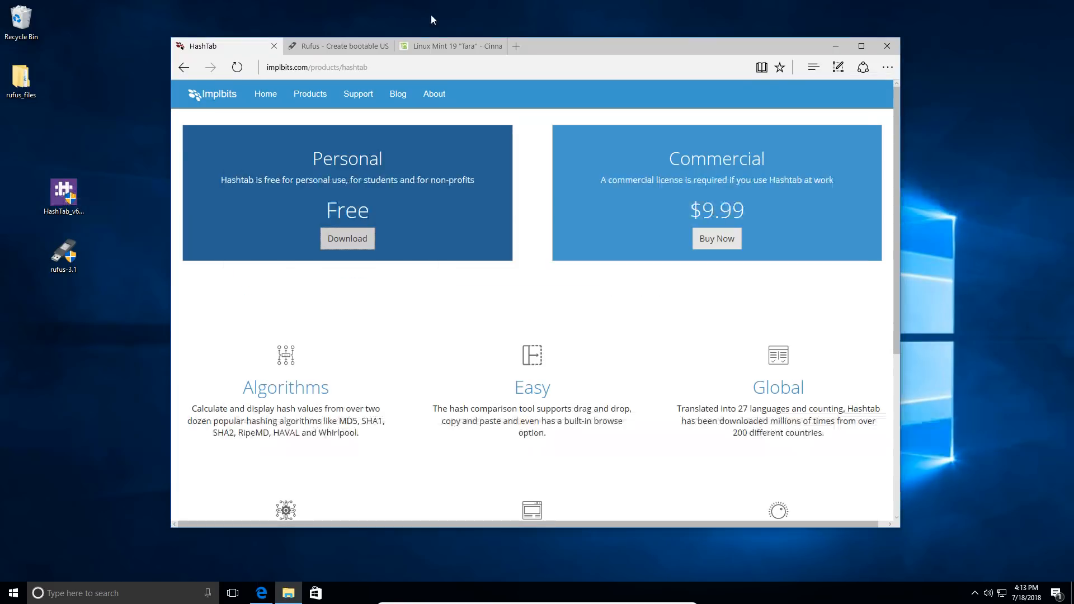
From the Linux Mint 19 "Tara" Cinnamon (64-bit) download page, open the ISO verification instructions for release 19.
{"action": "left_click", "coordinate": [439, 47]}
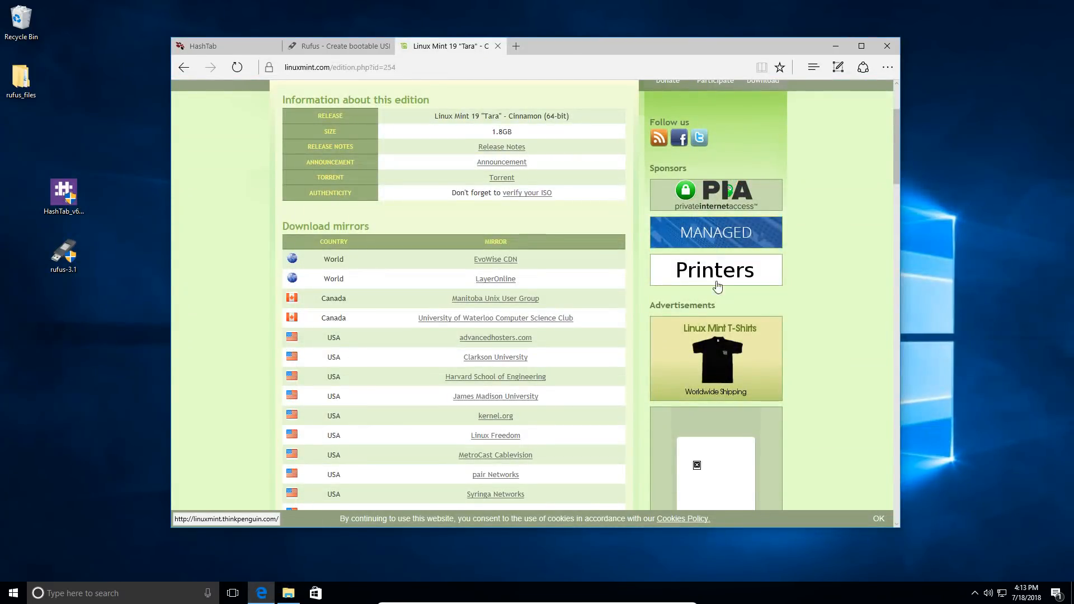
{"action": "scroll", "coordinate": [618, 329], "scroll_direction": "up", "scroll_amount": 3}
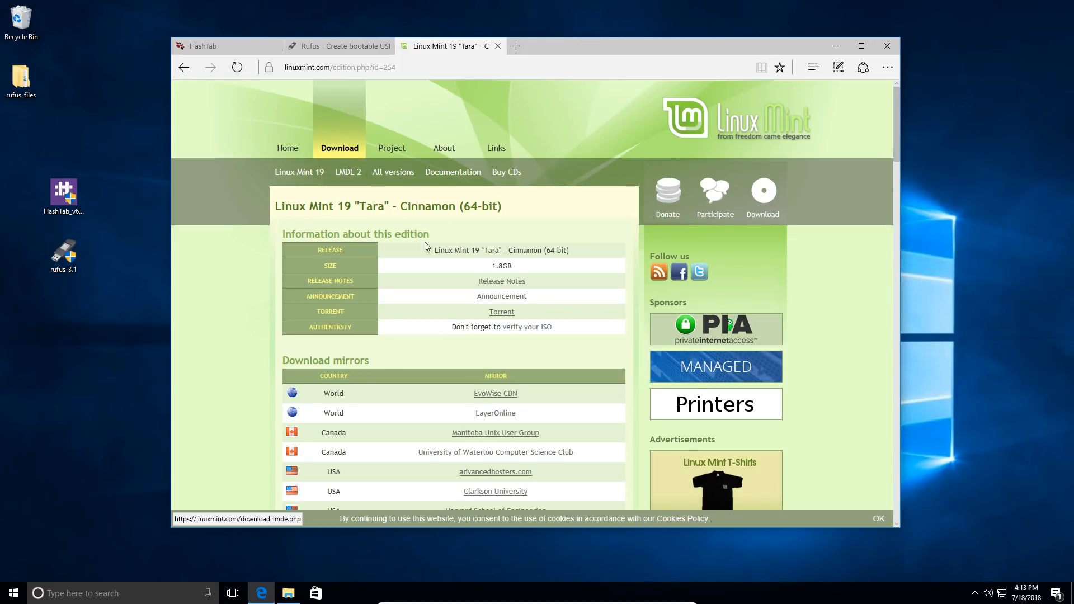
{"action": "scroll", "coordinate": [480, 167], "scroll_direction": "down", "scroll_amount": 2}
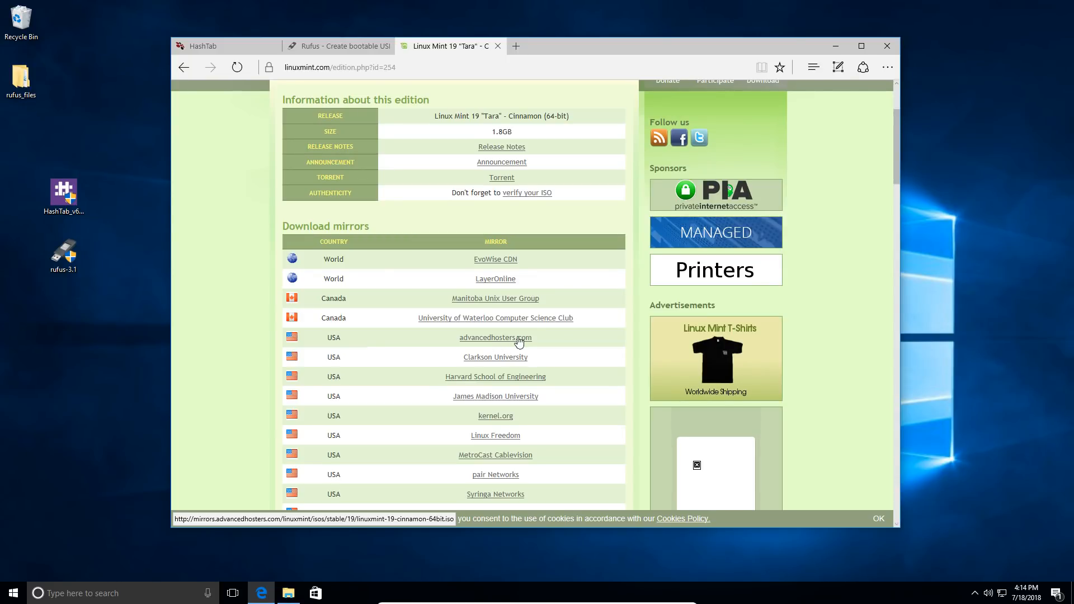
{"action": "scroll", "coordinate": [584, 347], "scroll_direction": "up", "scroll_amount": 2}
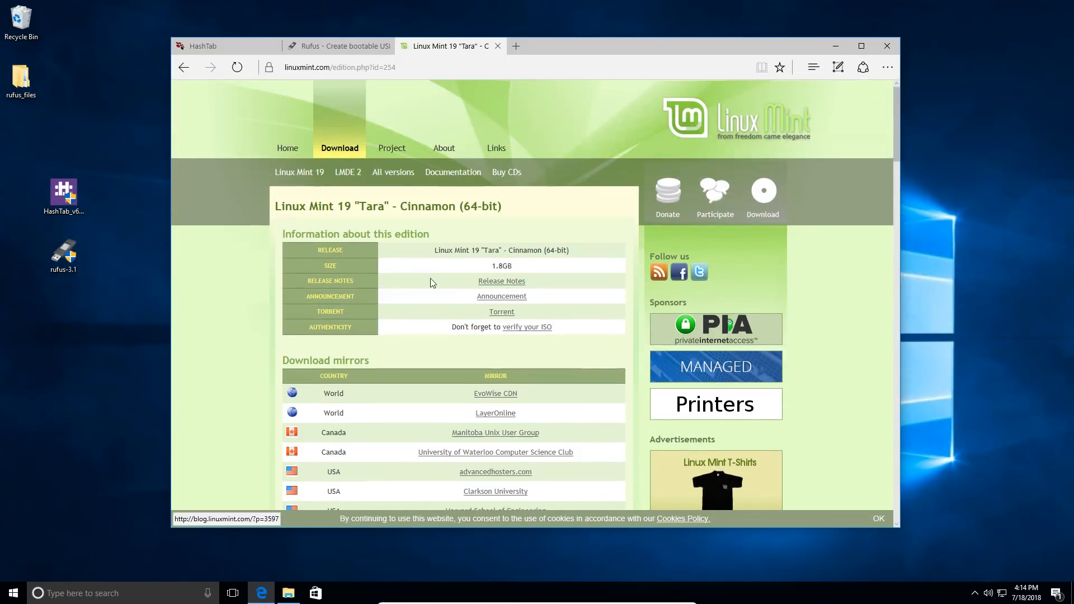
{"action": "left_click", "coordinate": [541, 331]}
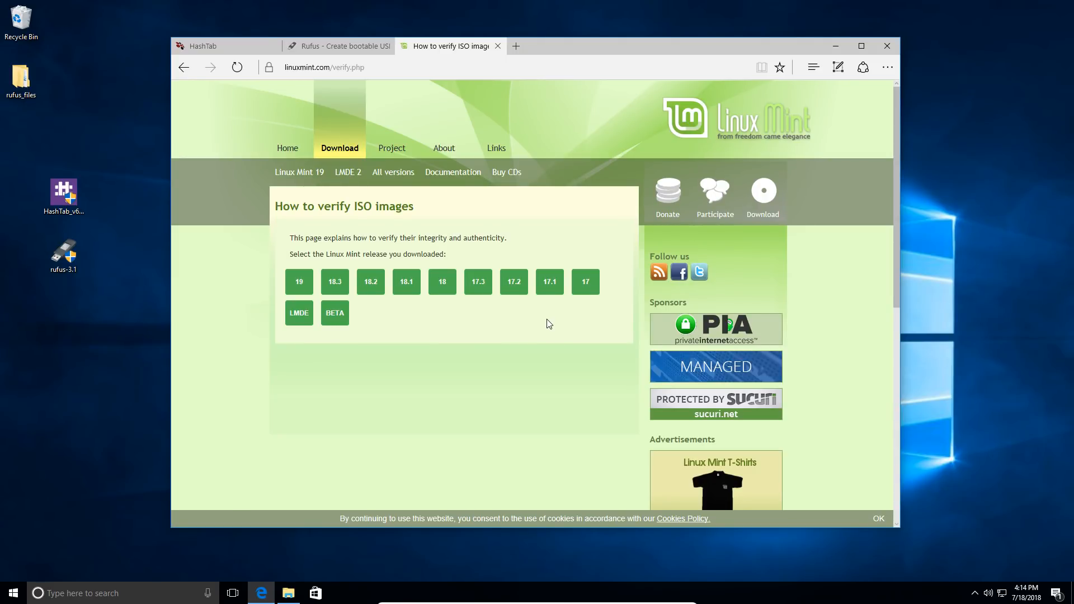
{"action": "left_click", "coordinate": [305, 286]}
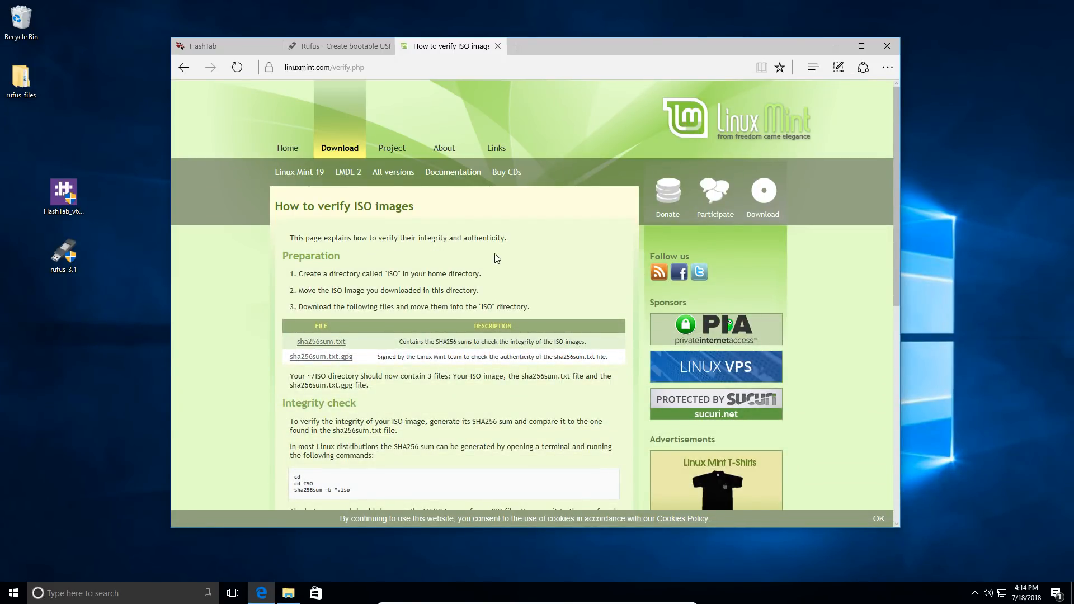
Review the integrity check instructions and open the sha256sum.txt checksum file.
{"action": "scroll", "coordinate": [486, 240], "scroll_direction": "down", "scroll_amount": 4}
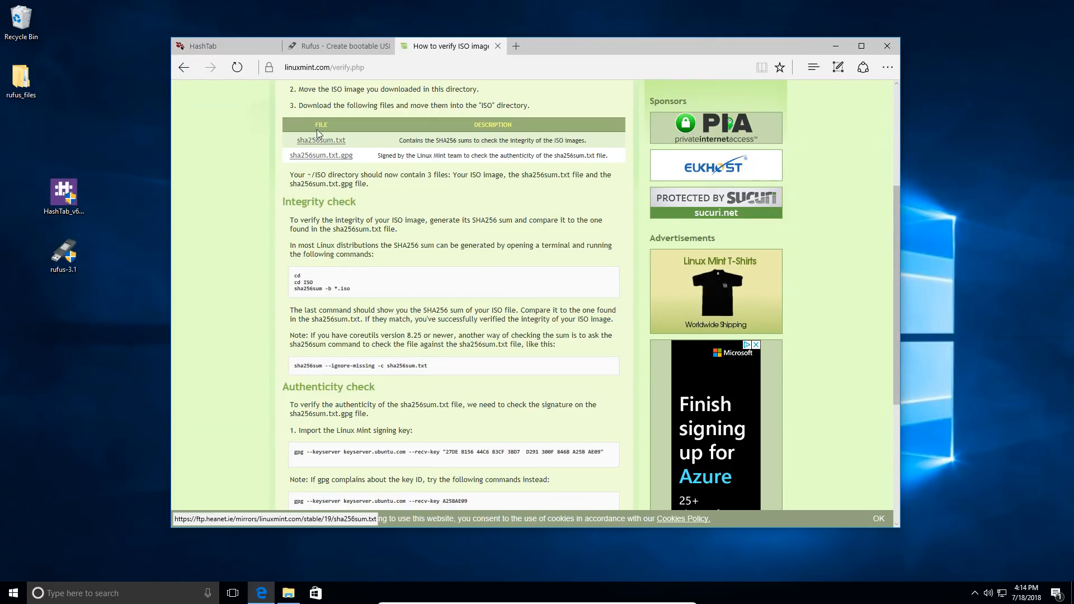
{"action": "left_click_drag", "start_coordinate": [295, 289], "coordinate": [324, 299]}
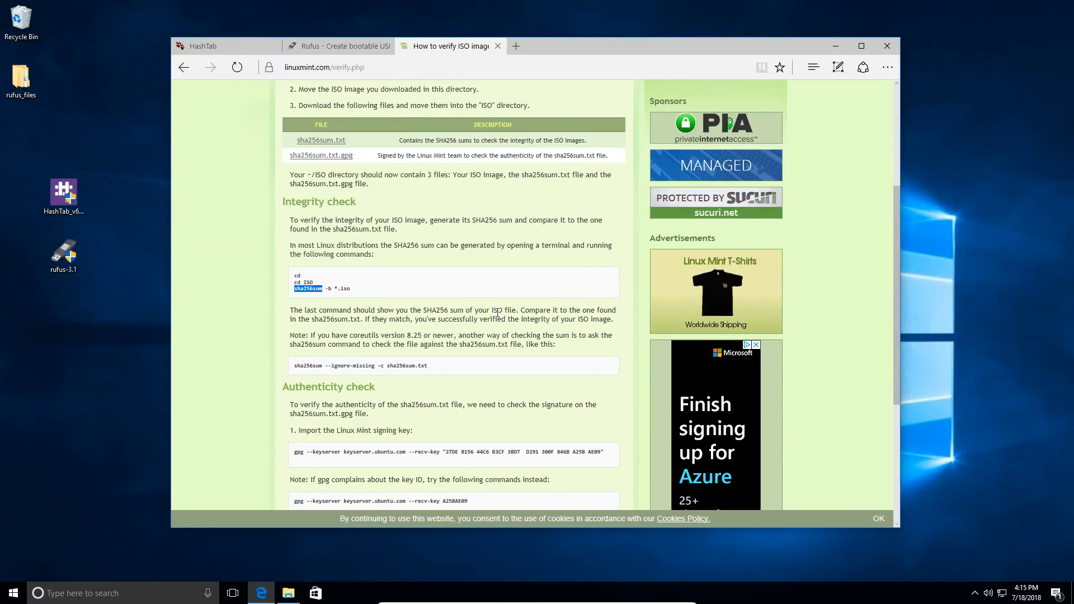
{"action": "scroll", "coordinate": [304, 253], "scroll_direction": "up", "scroll_amount": 3}
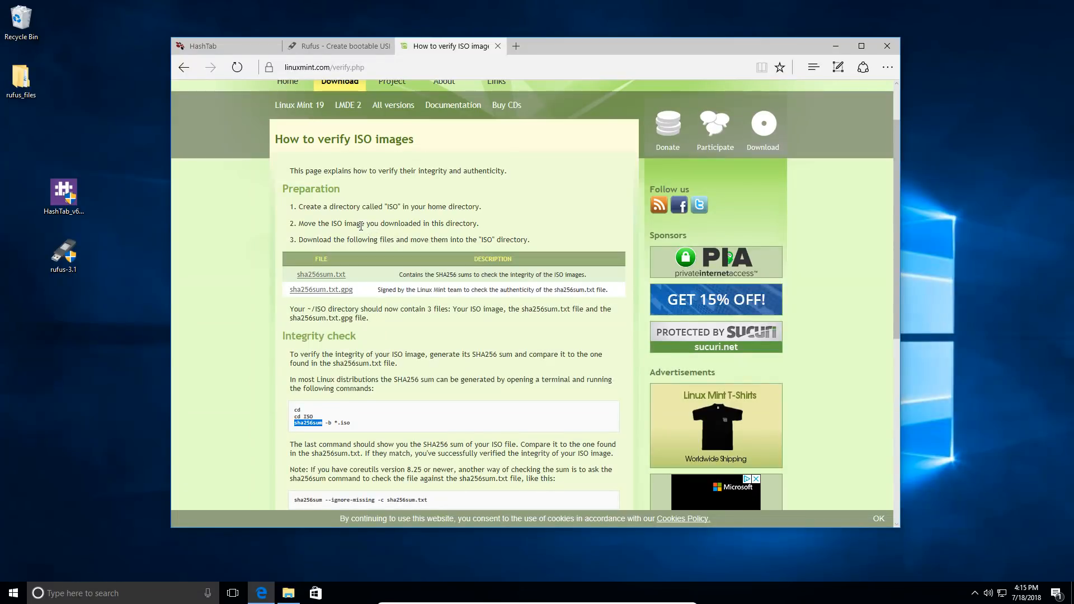
{"action": "scroll", "coordinate": [412, 256], "scroll_direction": "down", "scroll_amount": 1}
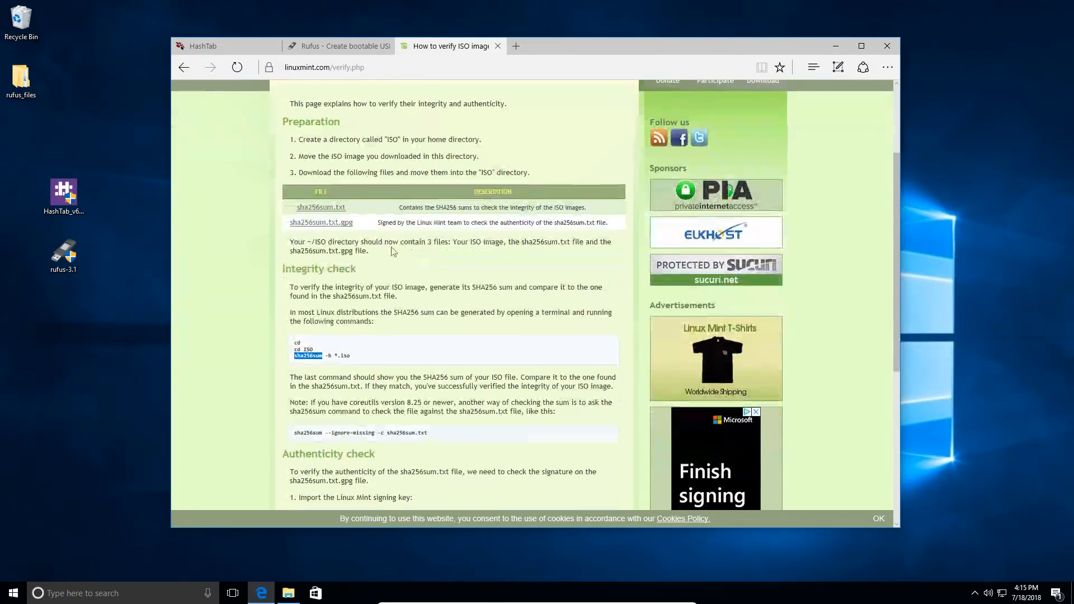
{"action": "left_click", "coordinate": [333, 208]}
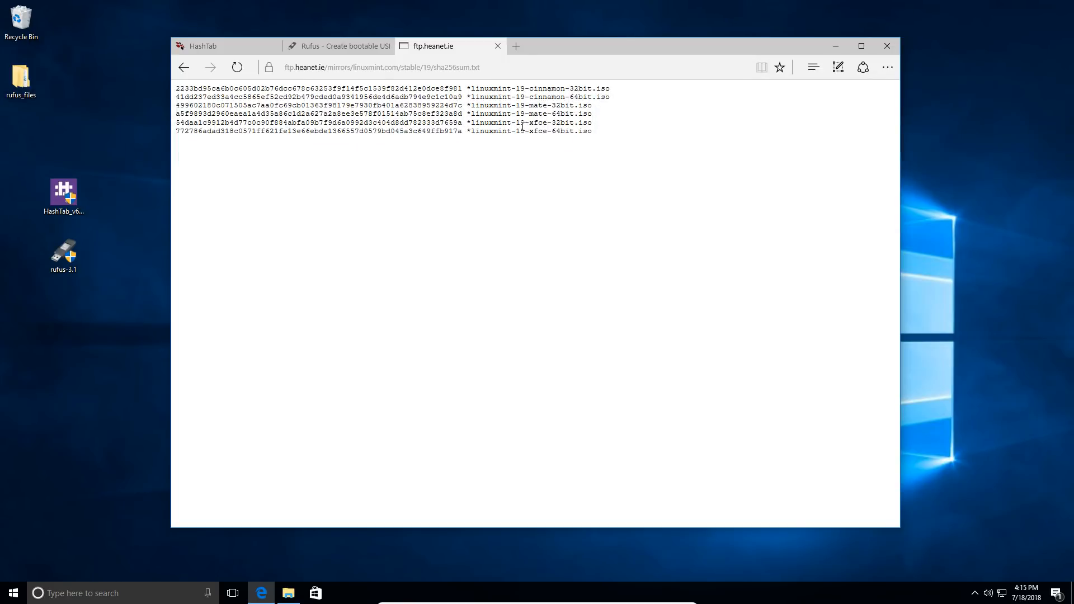
Open the Downloads folder in File Explorer and move its window below the list of checksums.
{"action": "left_click", "coordinate": [288, 593]}
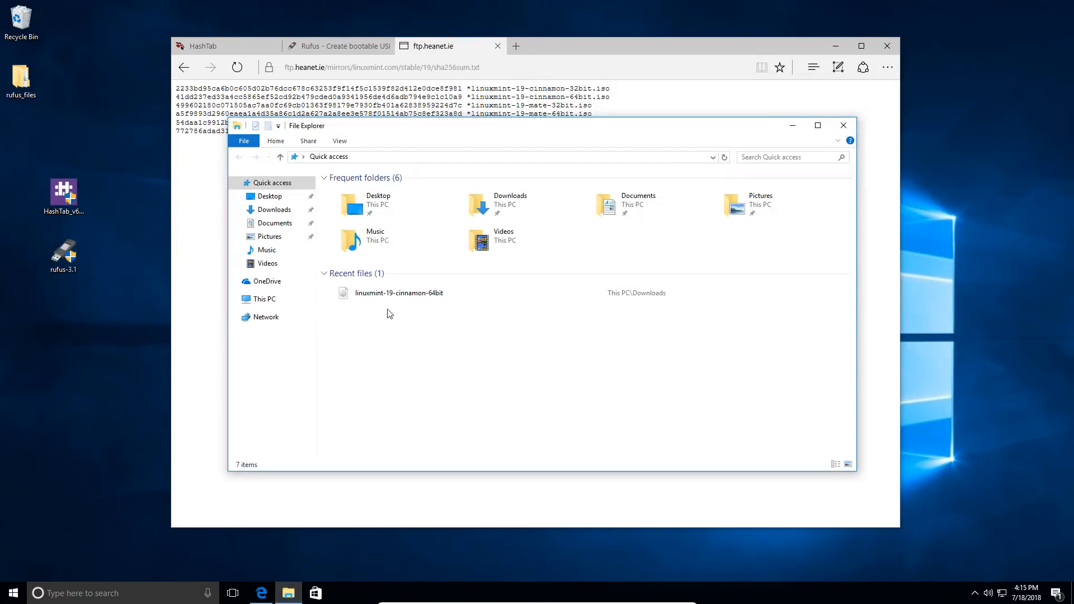
{"action": "double_click", "coordinate": [553, 205]}
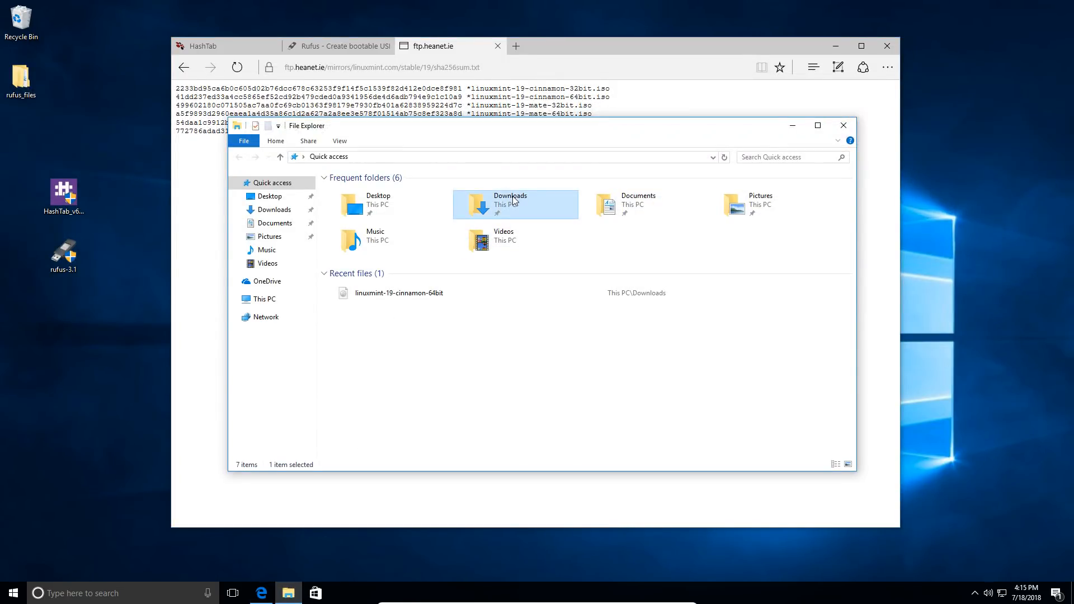
{"action": "left_click_drag", "start_coordinate": [524, 126], "coordinate": [500, 207]}
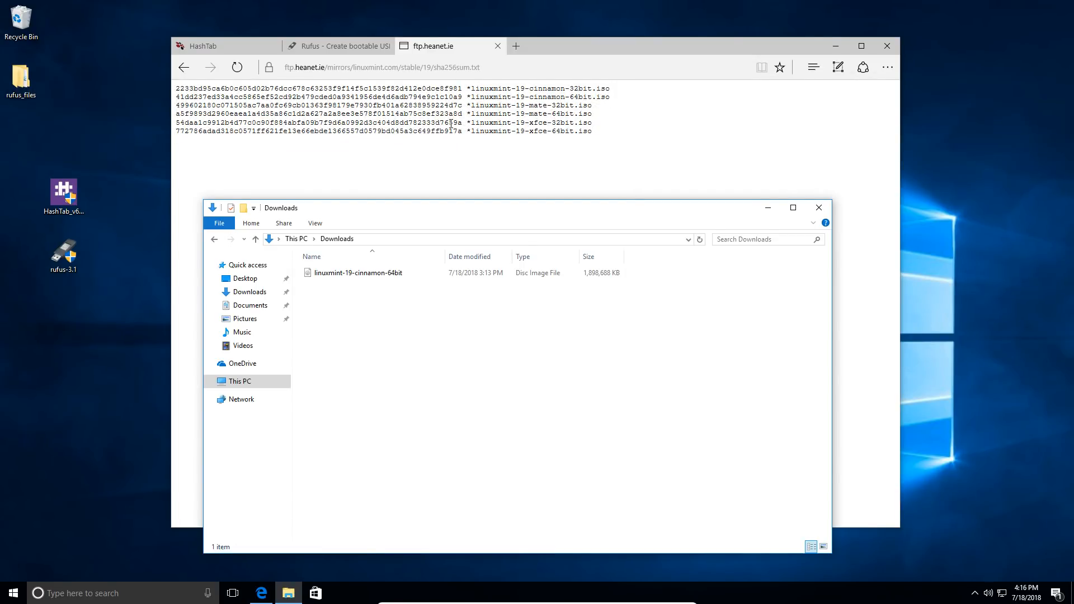
Open the properties of the linuxmint-19-cinnamon-64bit disc image and show its file hashes.
{"action": "left_click", "coordinate": [369, 274]}
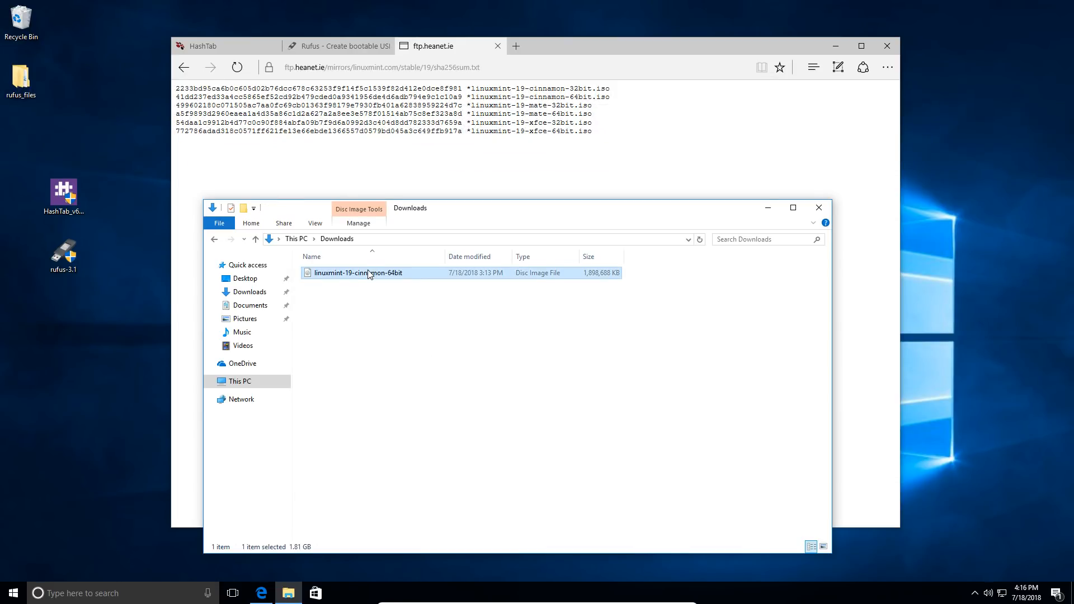
{"action": "right_click", "coordinate": [370, 274]}
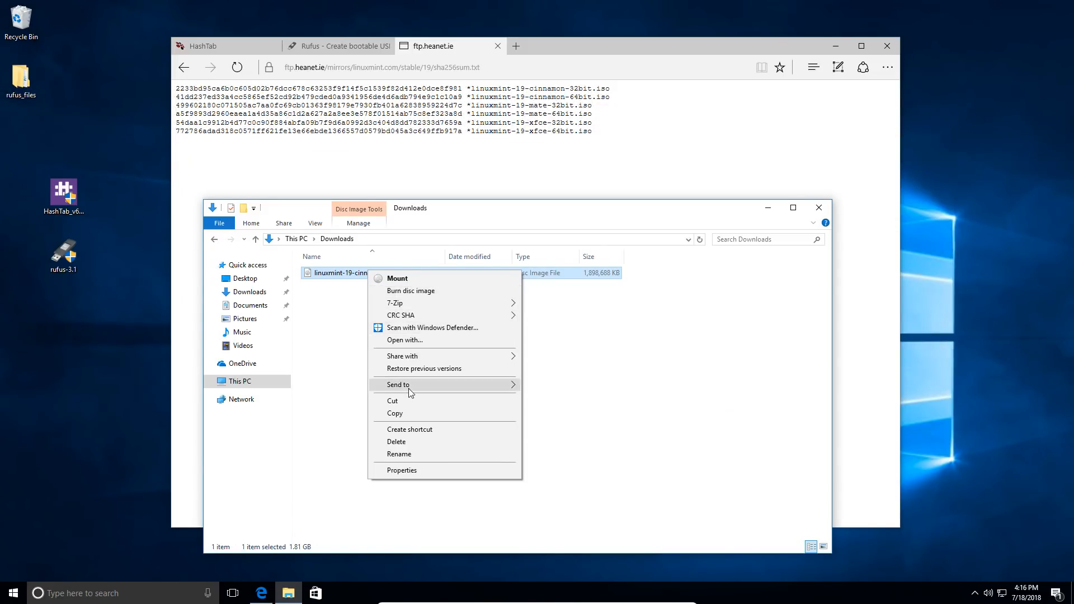
{"action": "left_click", "coordinate": [402, 470]}
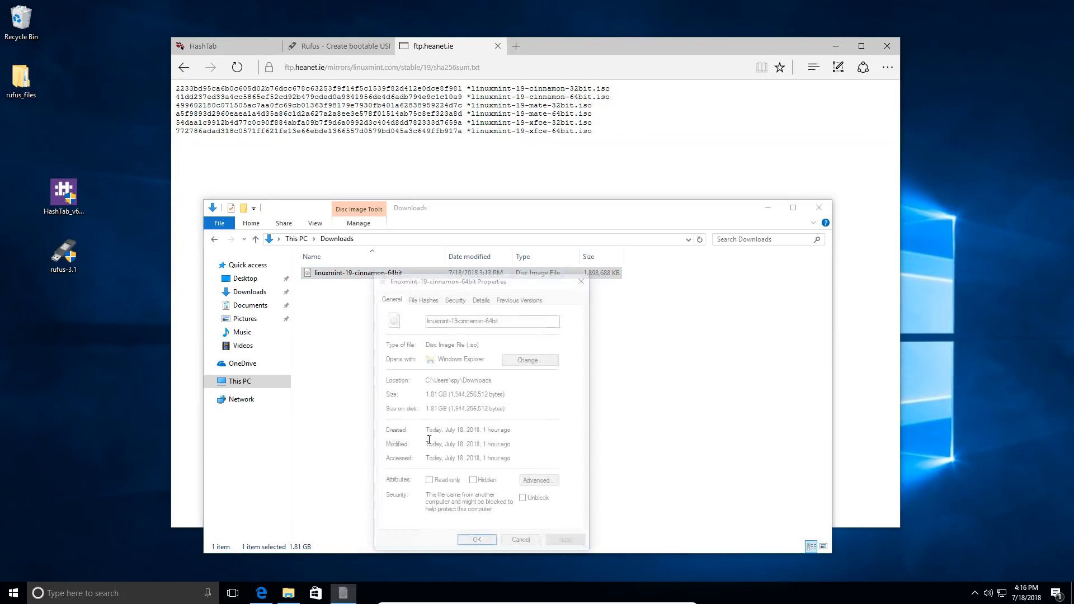
{"action": "left_click_drag", "start_coordinate": [471, 278], "coordinate": [491, 160]}
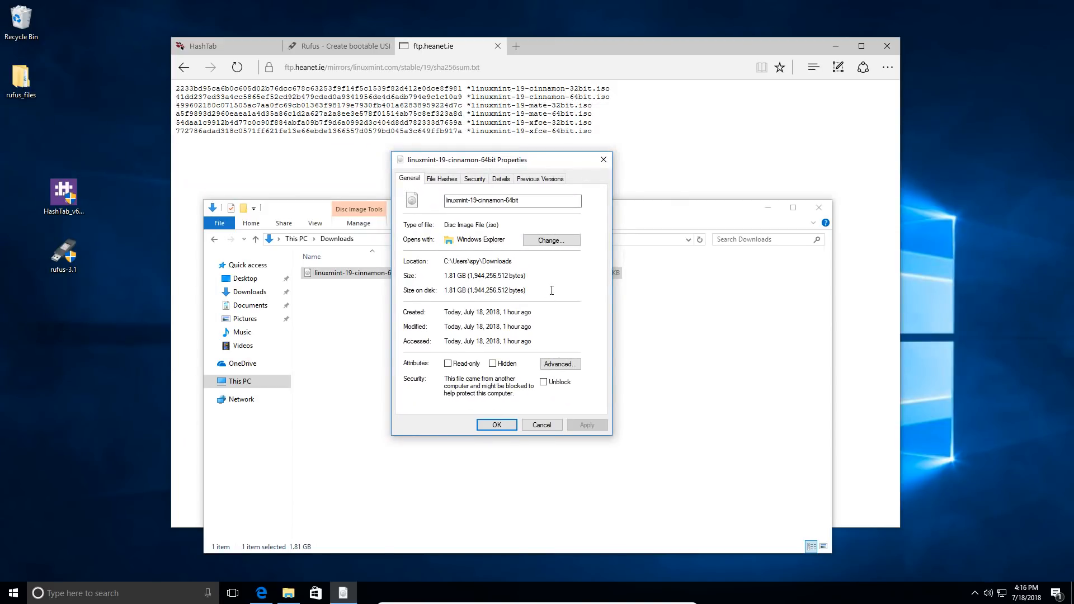
{"action": "left_click", "coordinate": [441, 181]}
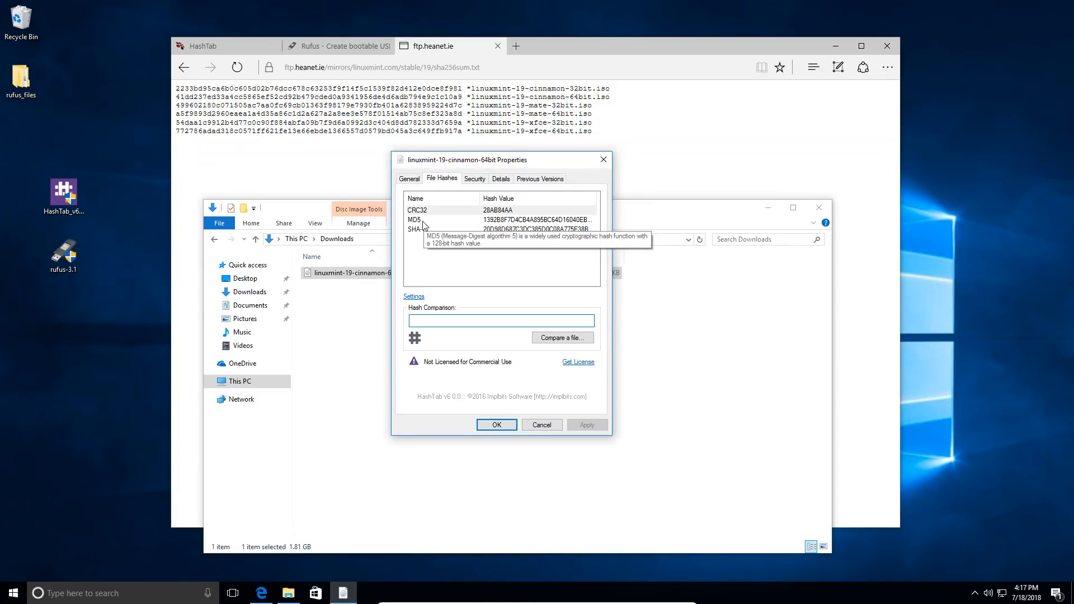
Configure HashTab to display only the SHA-256 hash, disabling SHA-1, MD5 and CRC32.
{"action": "left_click", "coordinate": [415, 297]}
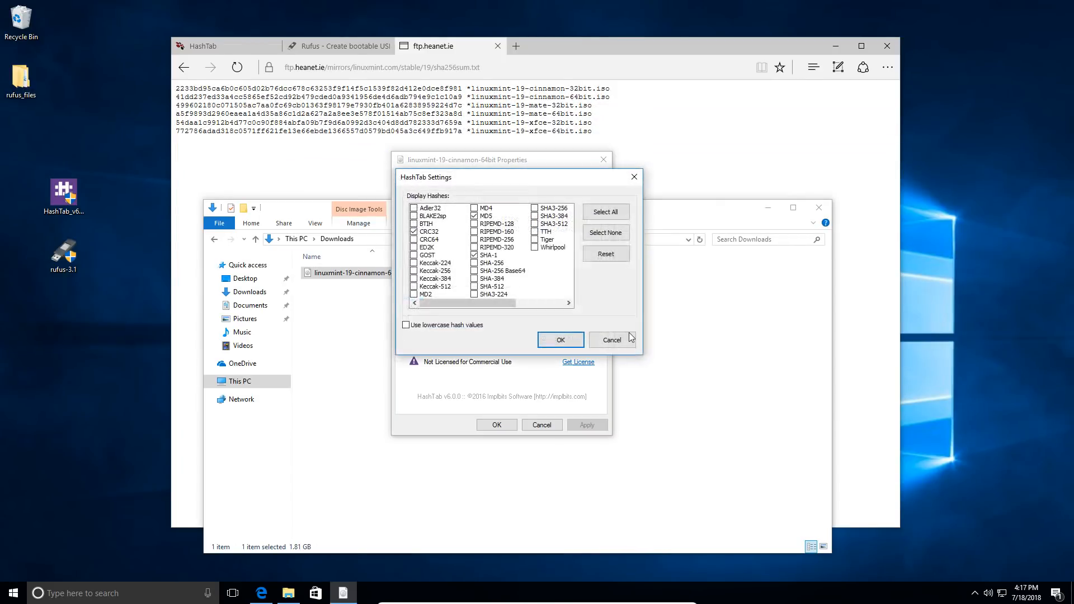
{"action": "left_click", "coordinate": [474, 263]}
{"action": "left_click", "coordinate": [474, 255]}
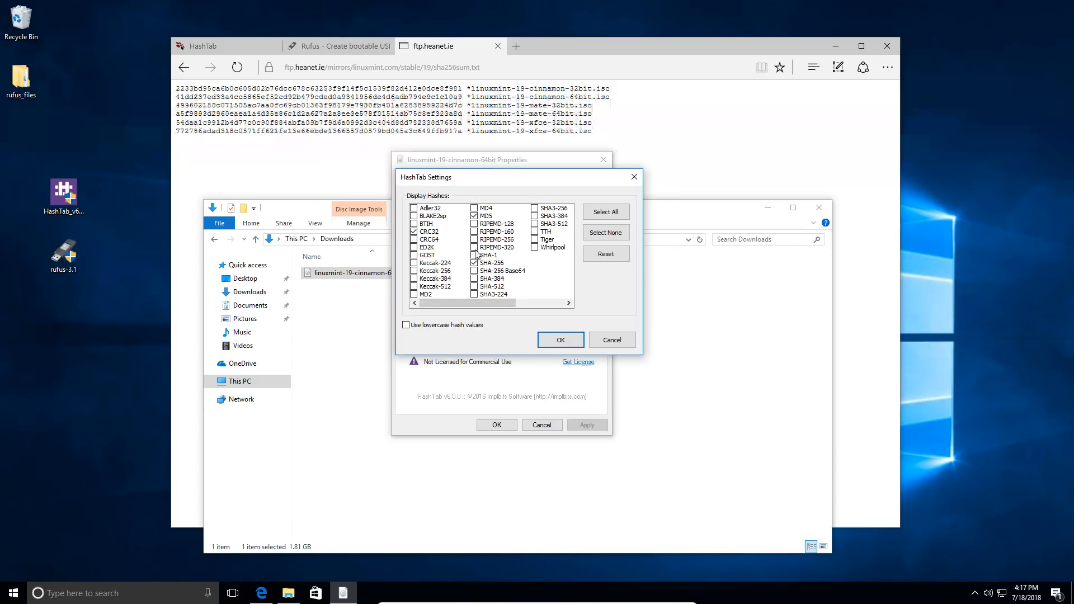
{"action": "left_click", "coordinate": [474, 216]}
{"action": "left_click", "coordinate": [414, 229]}
{"action": "left_click", "coordinate": [561, 340]}
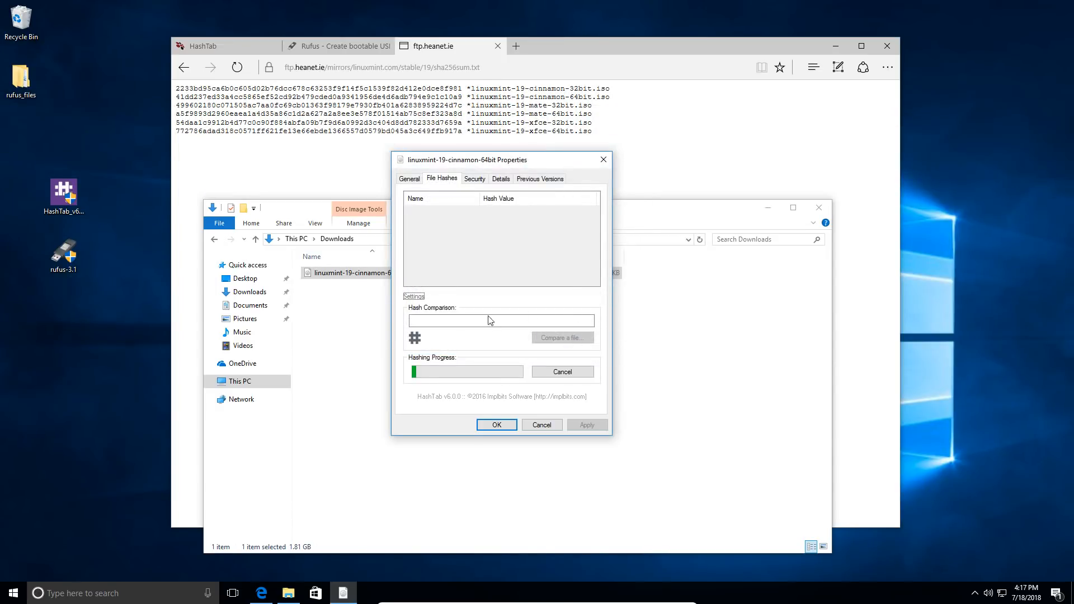
Copy the published SHA-256 checksum for linuxmint-19-cinnamon-64bit.iso from the checksum list in the browser.
{"action": "left_click", "coordinate": [411, 87]}
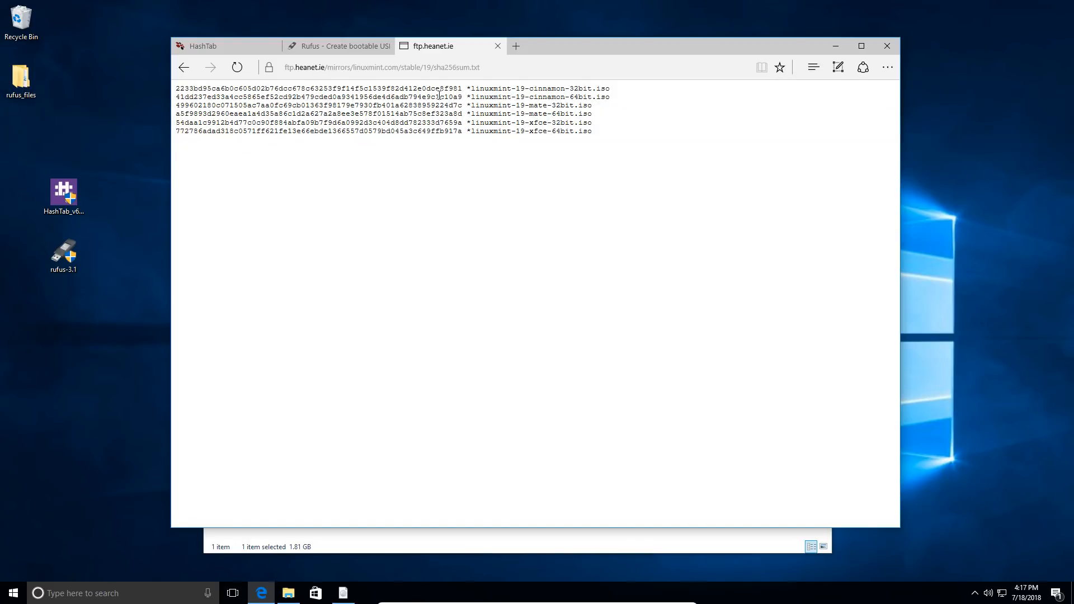
{"action": "left_click_drag", "start_coordinate": [462, 97], "coordinate": [301, 93]}
{"action": "left_click_drag", "start_coordinate": [204, 91], "coordinate": [465, 101]}
{"action": "left_click", "coordinate": [177, 94]}
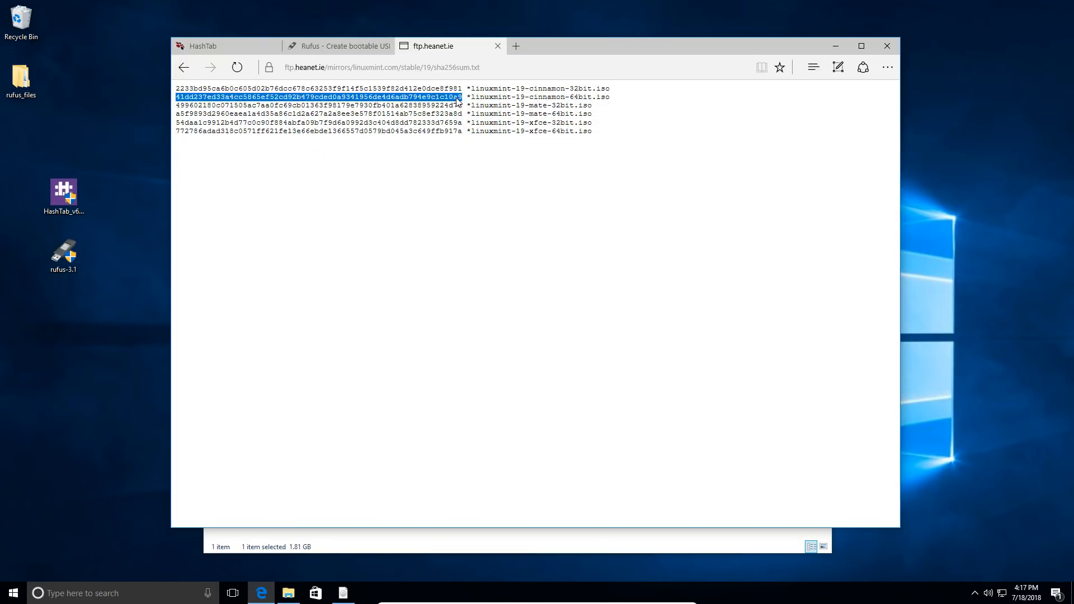
{"action": "right_click", "coordinate": [457, 99]}
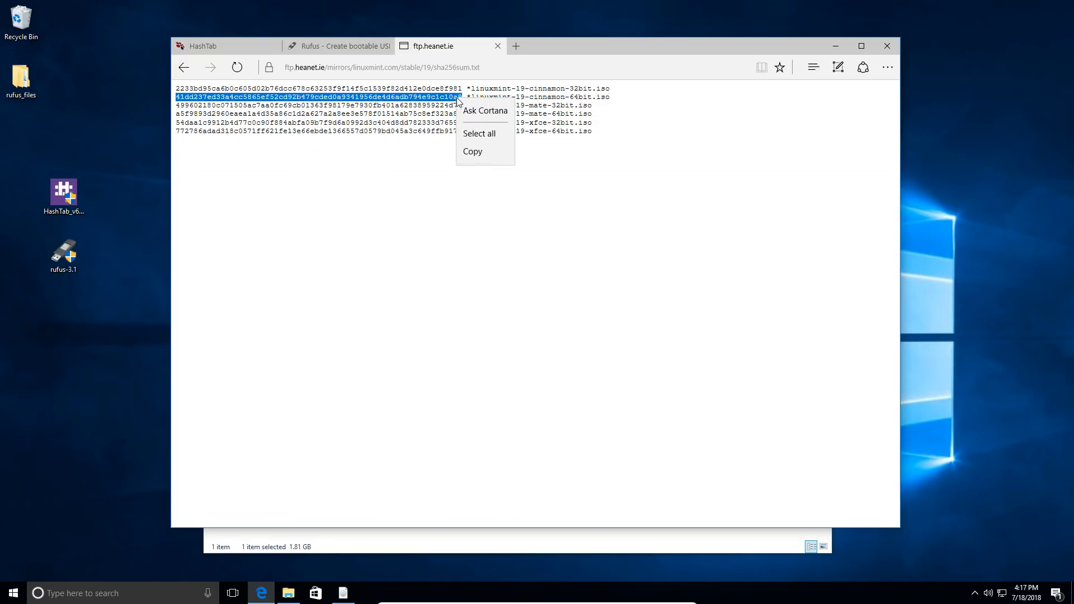
{"action": "left_click", "coordinate": [480, 152]}
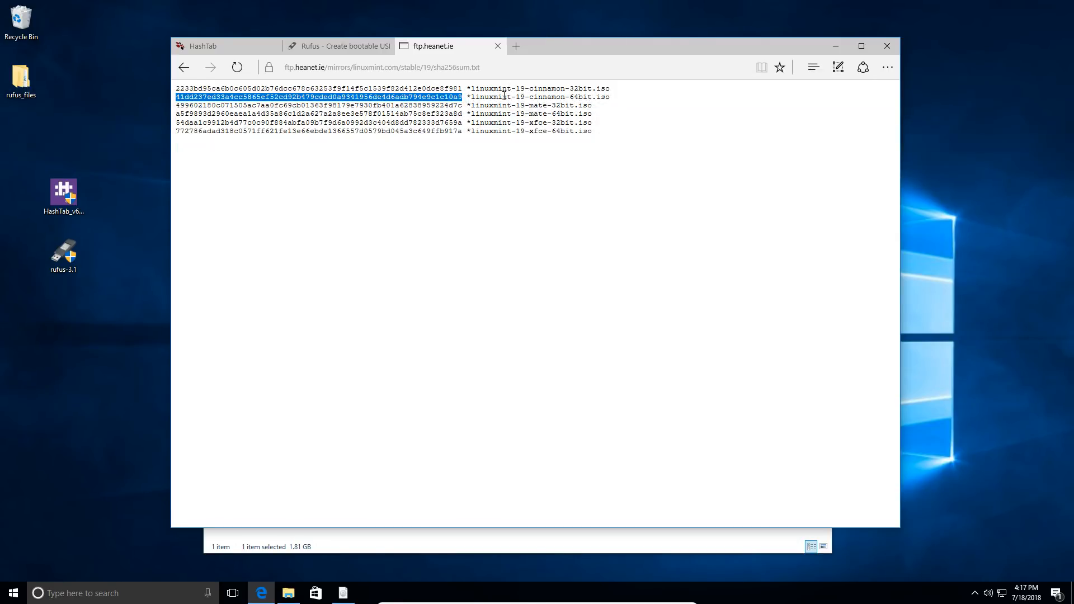
Compare the copied checksum with the disc image's SHA-256 hash in its file properties, then close the properties.
{"action": "left_click", "coordinate": [343, 593]}
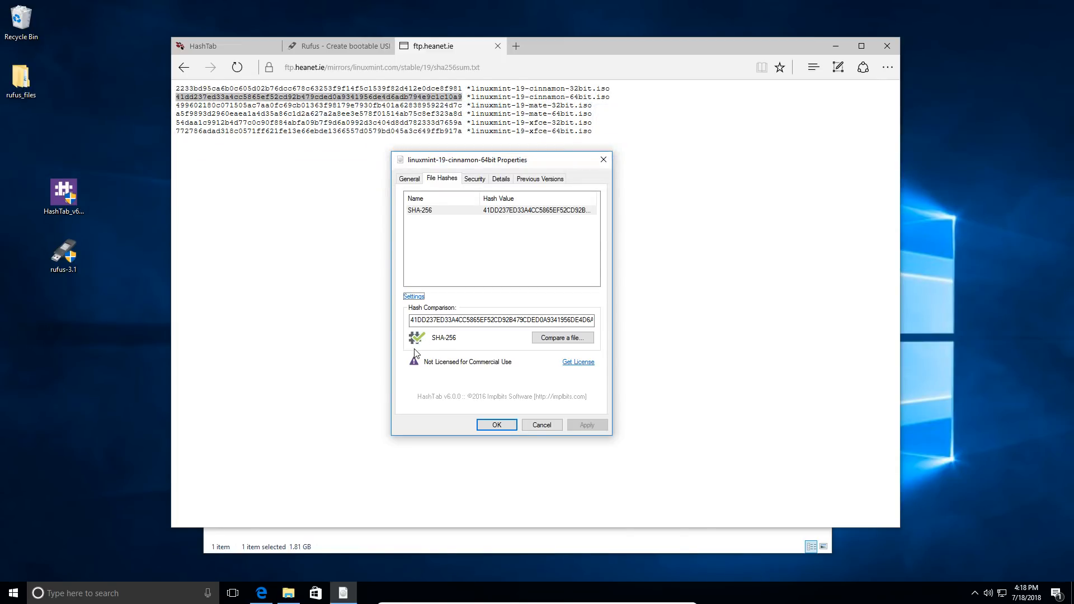
{"action": "left_click", "coordinate": [540, 425]}
{"action": "left_click", "coordinate": [469, 283]}
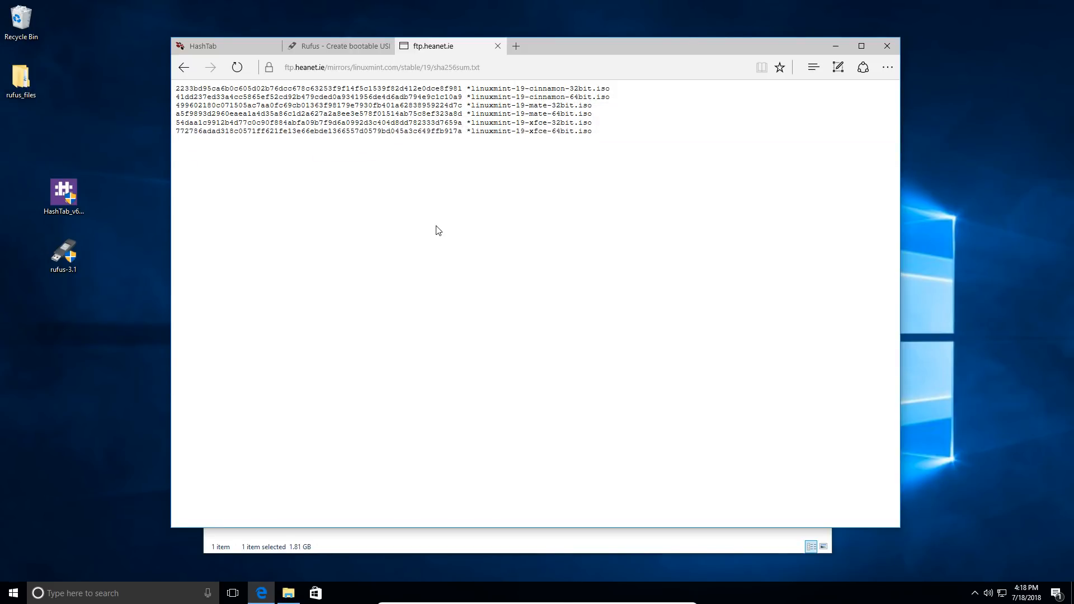
Review the Rufus web page down to its download and usage sections.
{"action": "left_click", "coordinate": [335, 46]}
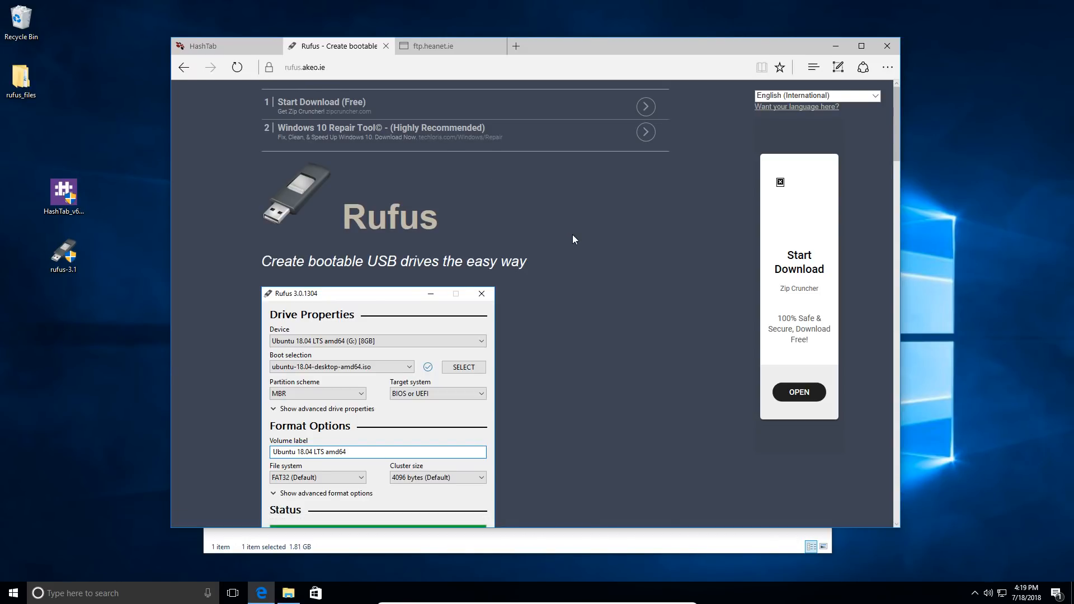
{"action": "scroll", "coordinate": [572, 234], "scroll_direction": "down", "scroll_amount": 5}
{"action": "scroll", "coordinate": [221, 271], "scroll_direction": "up", "scroll_amount": 2}
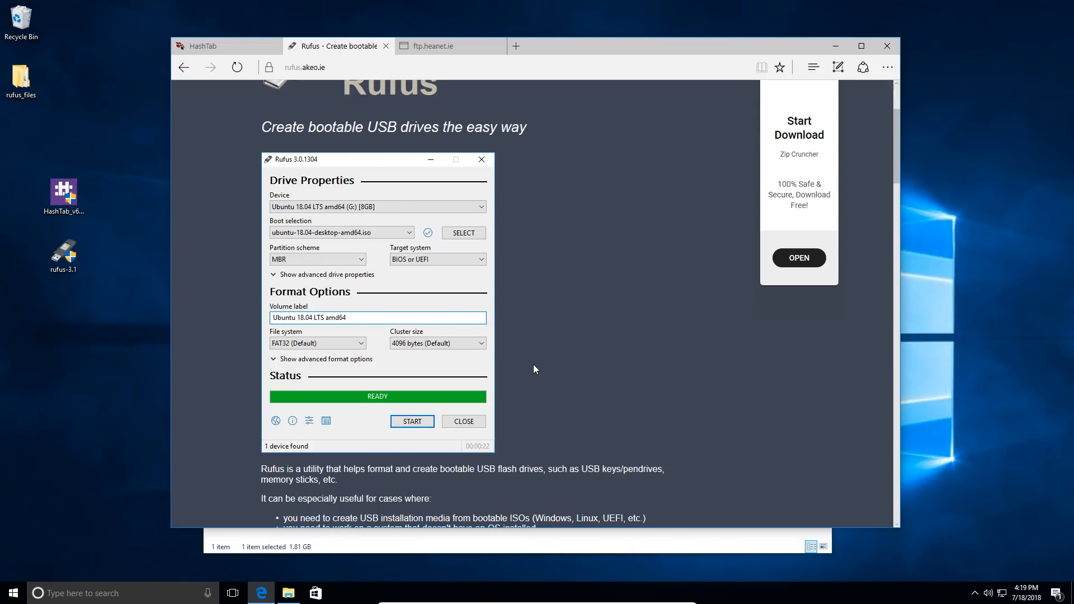
{"action": "scroll", "coordinate": [573, 299], "scroll_direction": "down", "scroll_amount": 6}
{"action": "scroll", "coordinate": [480, 270], "scroll_direction": "down", "scroll_amount": 3}
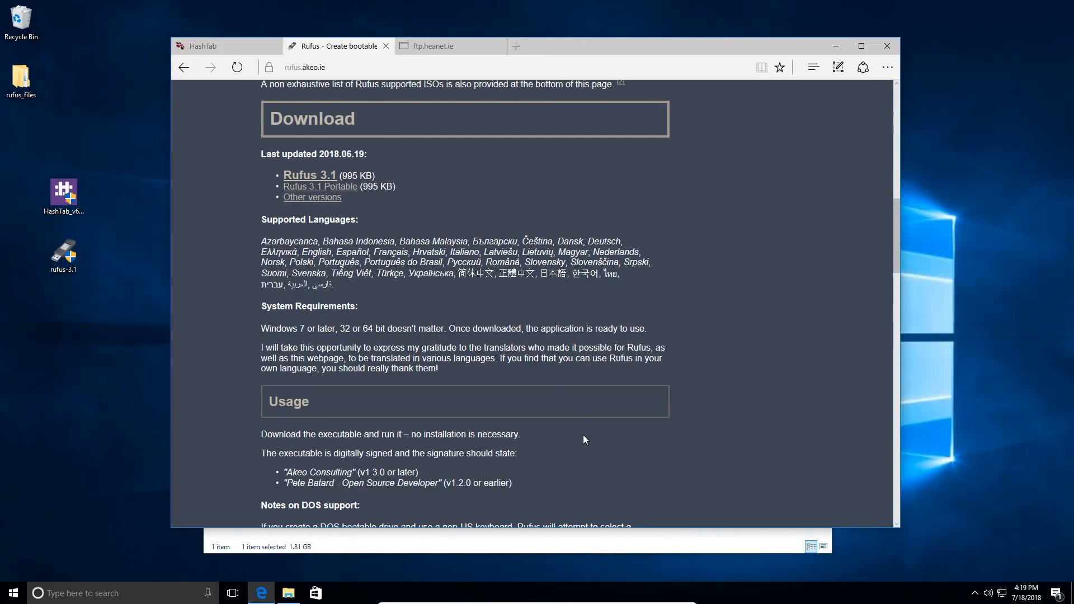
Attach the PNY Technologies USB 2.0 FD flash drive to the Windows 10 virtual machine.
{"action": "mouse_move", "coordinate": [660, 601]}
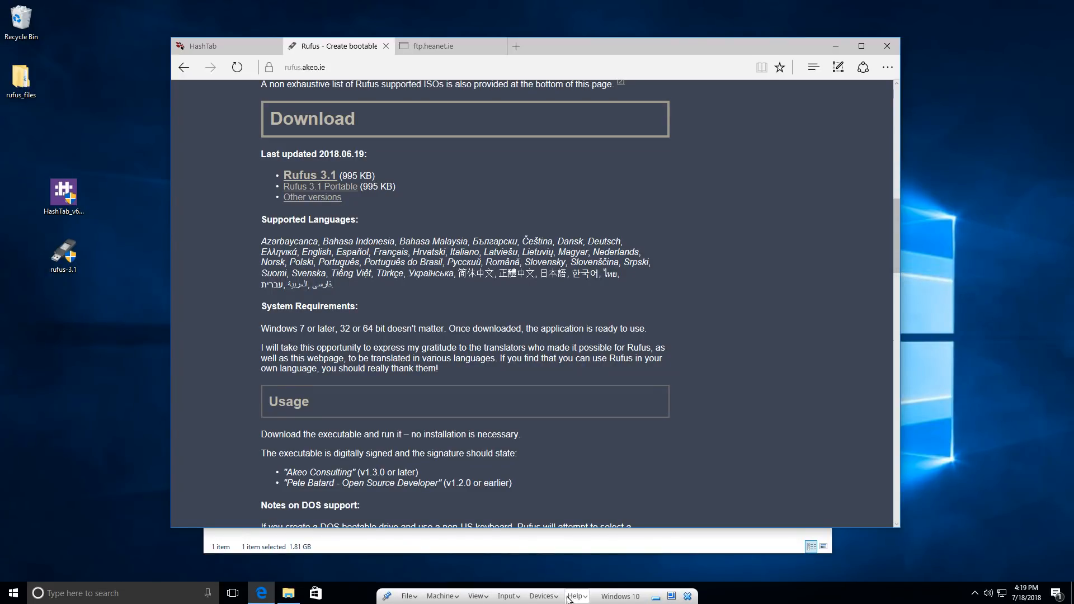
{"action": "left_click", "coordinate": [513, 596]}
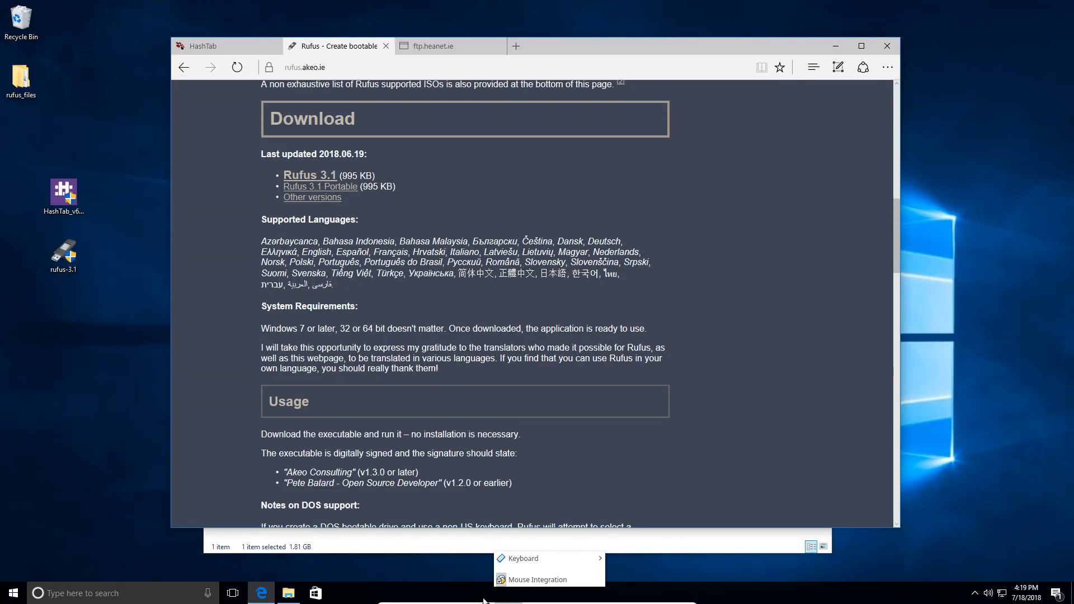
{"action": "left_click", "coordinate": [479, 603]}
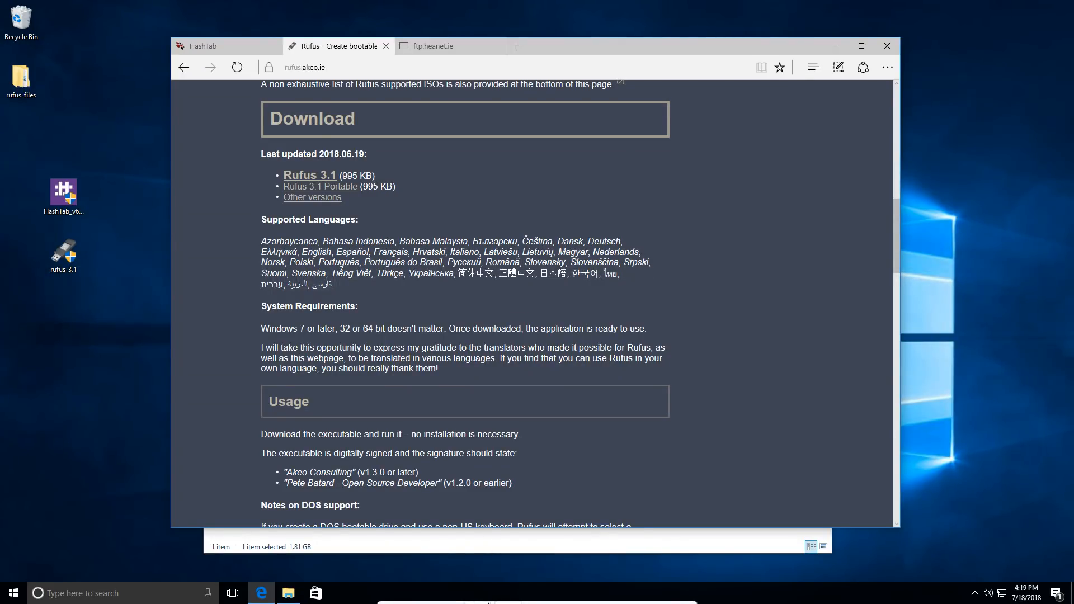
{"action": "left_click", "coordinate": [542, 600]}
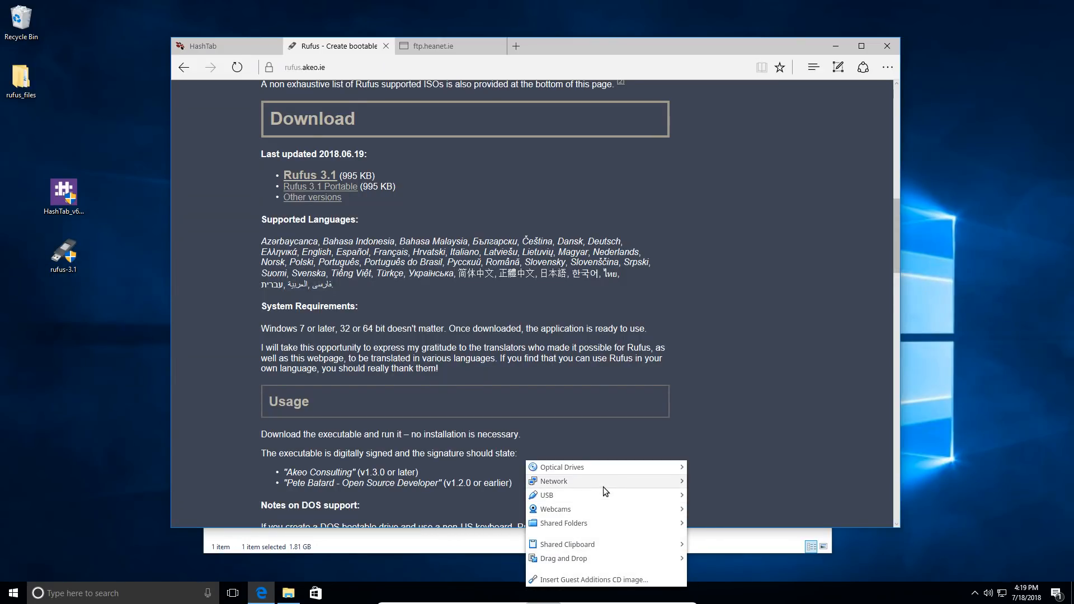
{"action": "mouse_move", "coordinate": [605, 485]}
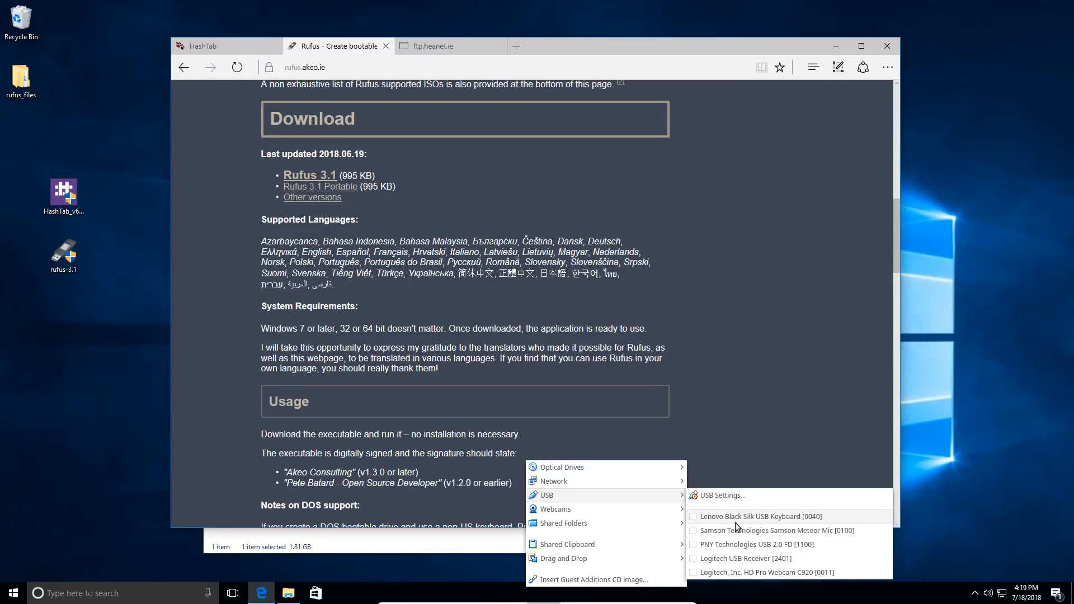
{"action": "left_click", "coordinate": [697, 545]}
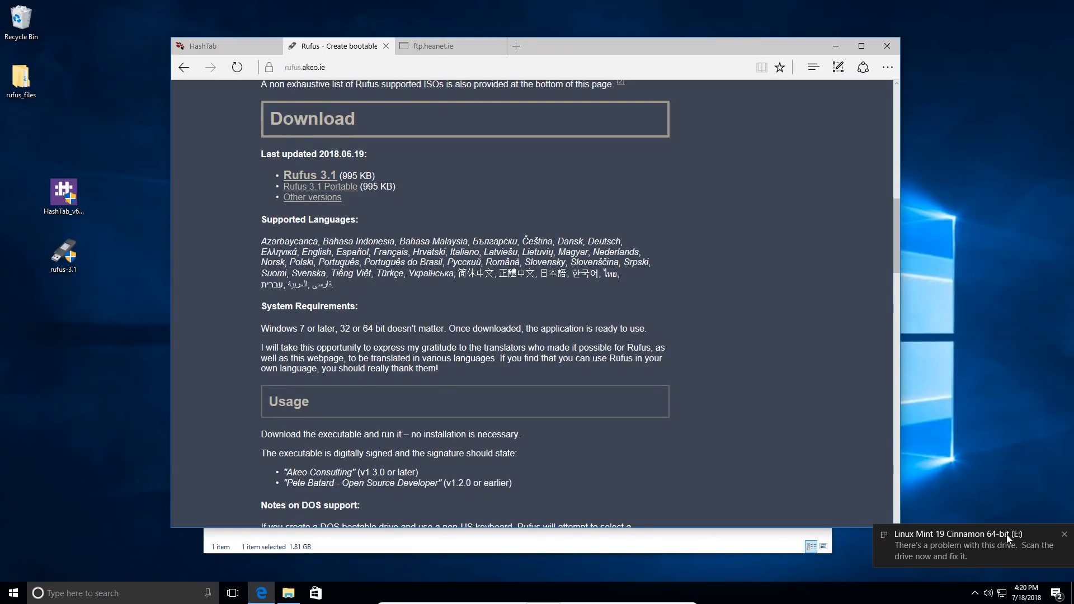
{"action": "left_click", "coordinate": [1011, 417]}
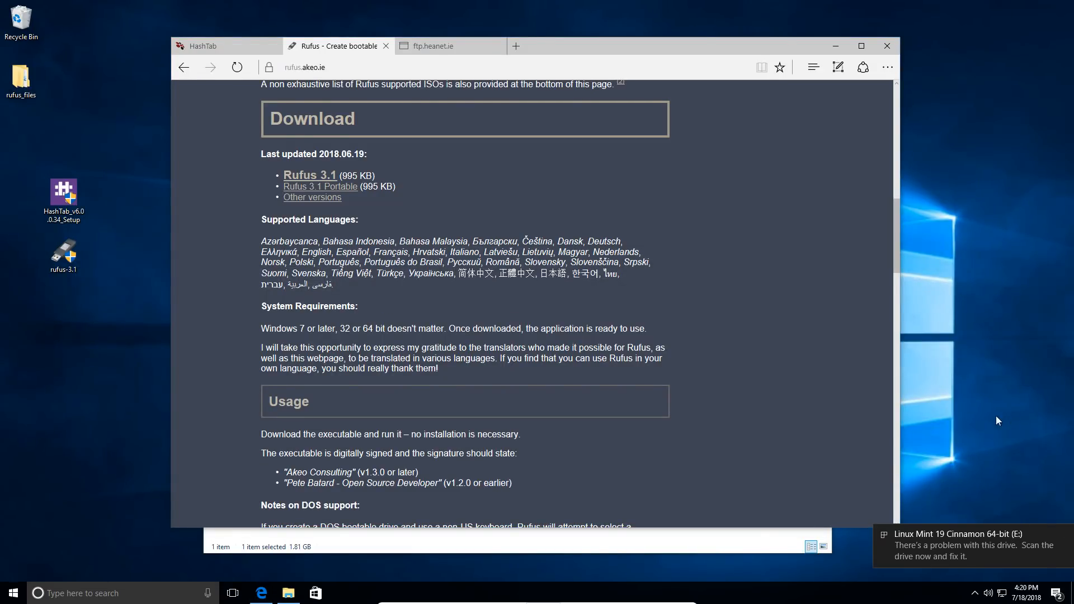
Open the format settings for the Linux Mint 19 Cinnamon 64-bit (E:) USB drive in File Explorer.
{"action": "left_click", "coordinate": [289, 593]}
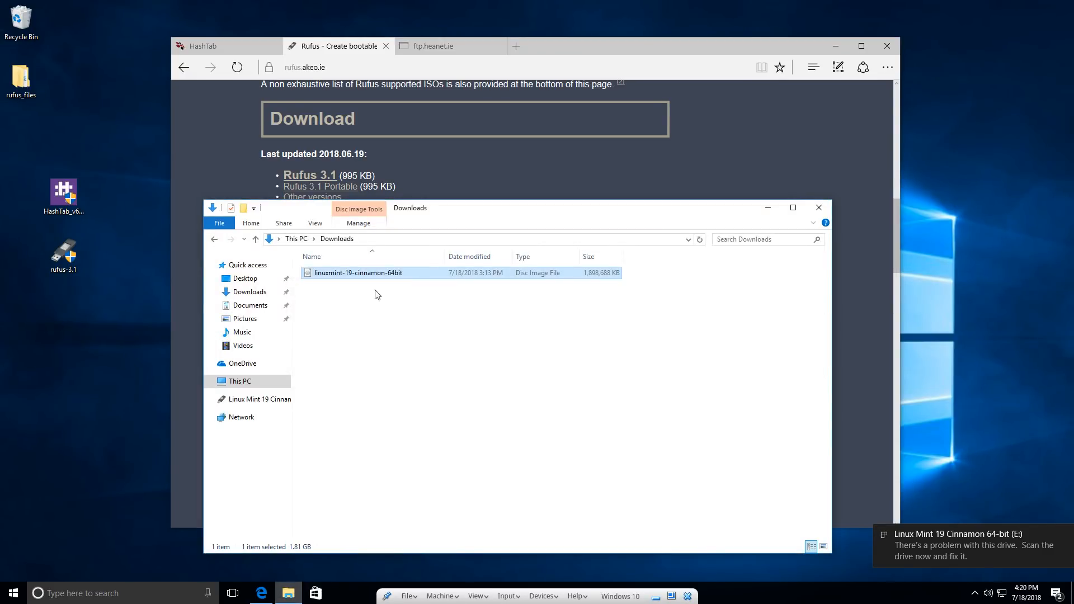
{"action": "left_click", "coordinate": [246, 280]}
{"action": "left_click", "coordinate": [240, 382]}
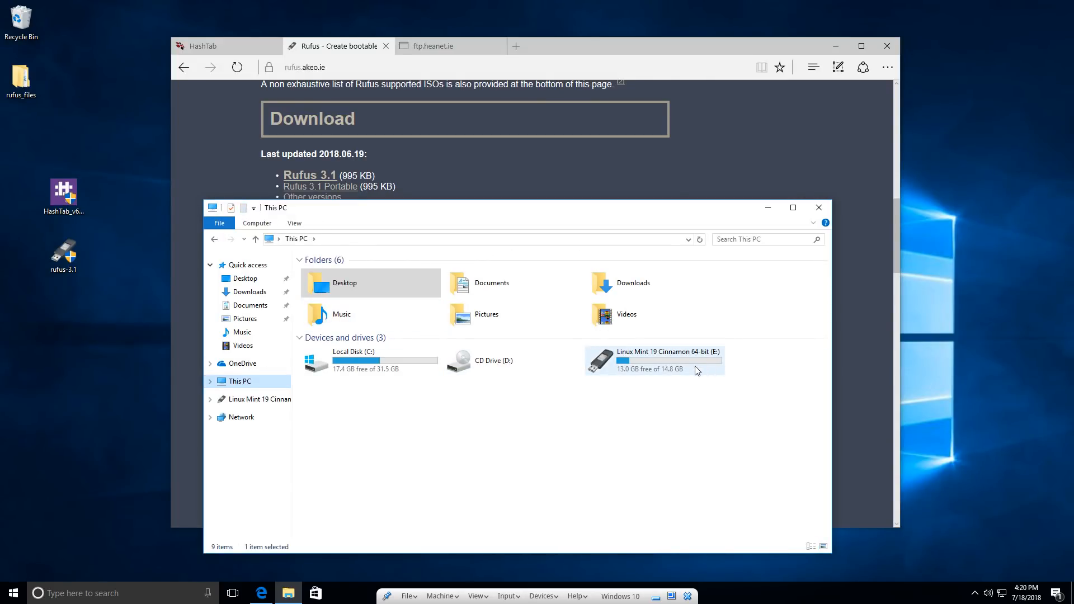
{"action": "left_click", "coordinate": [622, 363]}
{"action": "right_click", "coordinate": [625, 356]}
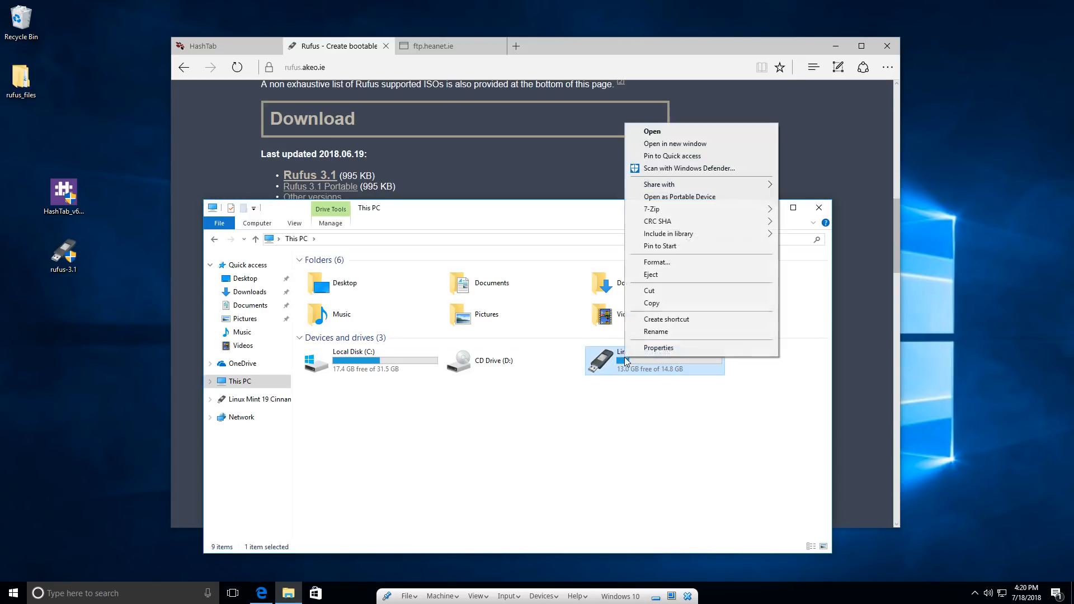
{"action": "left_click", "coordinate": [676, 261]}
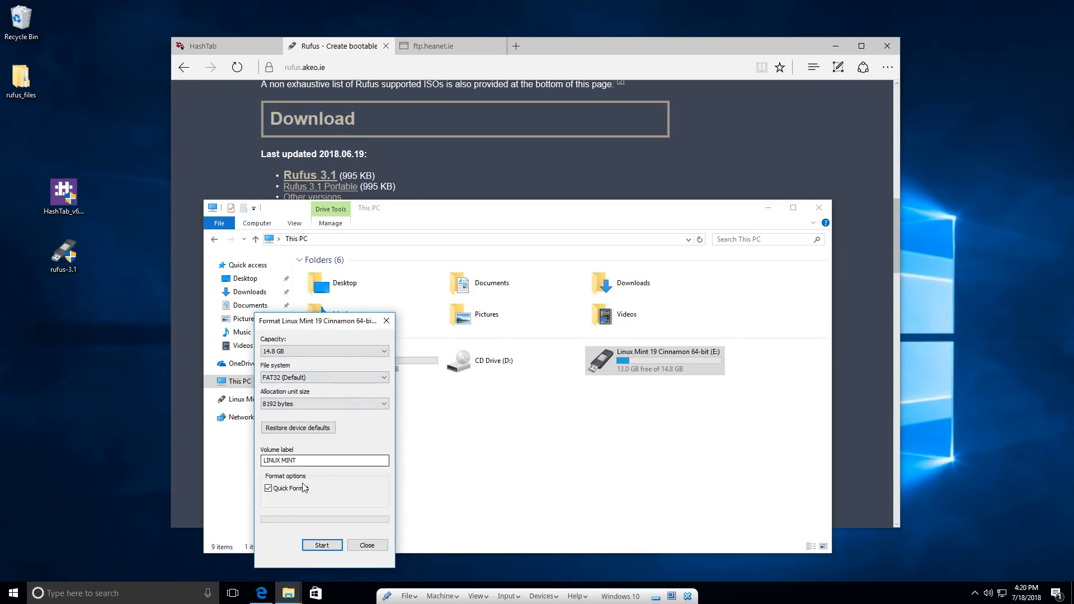
Quick-format the USB drive with the volume label Drive, then close the format dialog and the file window.
{"action": "left_click_drag", "start_coordinate": [367, 460], "coordinate": [263, 460]}
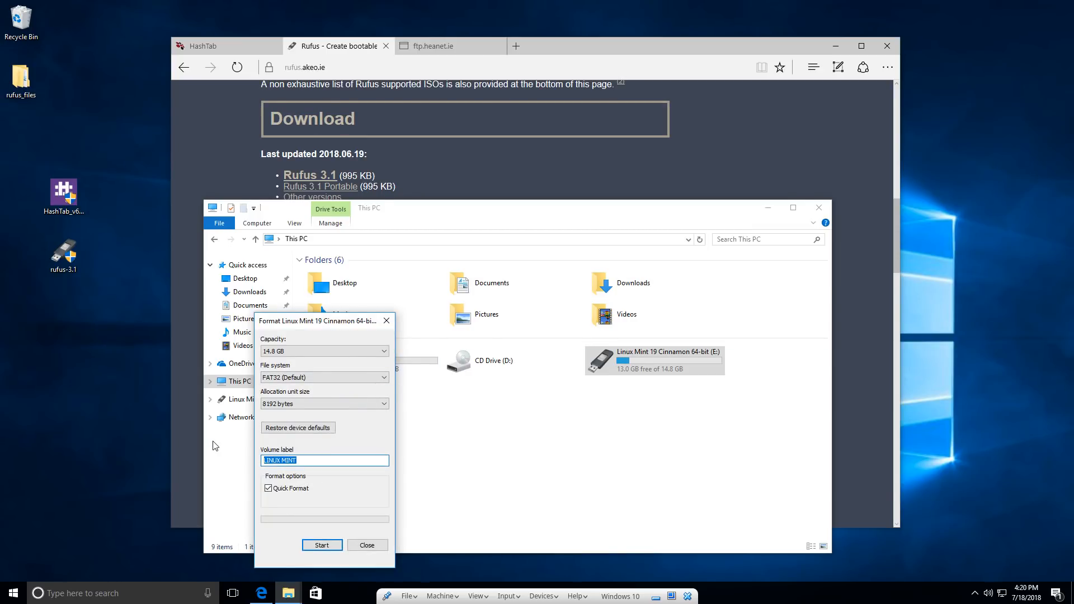
{"action": "type", "text": "Drive"}
{"action": "left_click", "coordinate": [322, 546]}
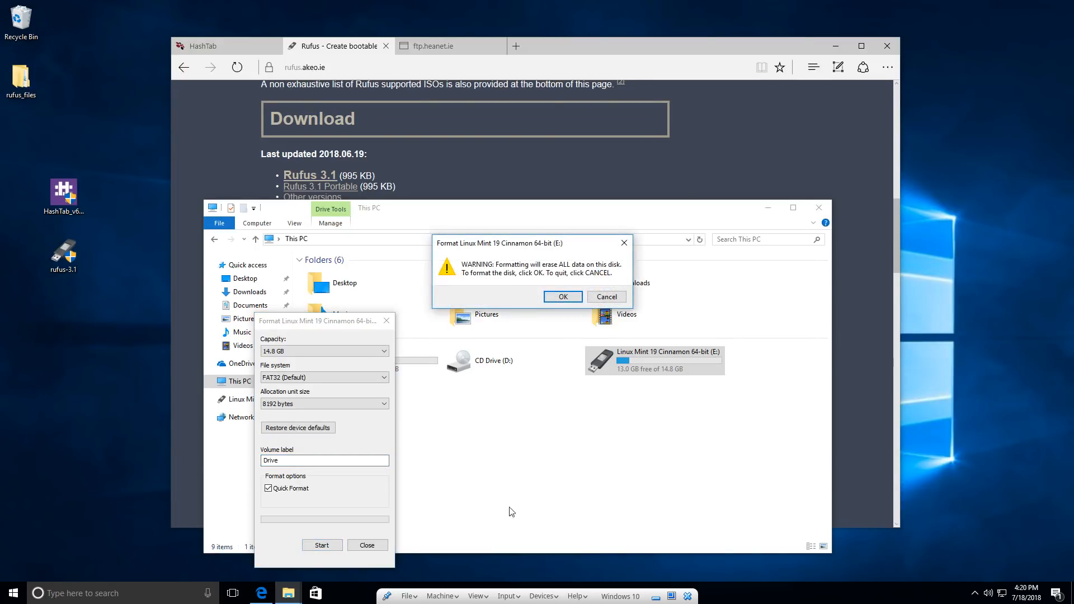
{"action": "left_click", "coordinate": [561, 297]}
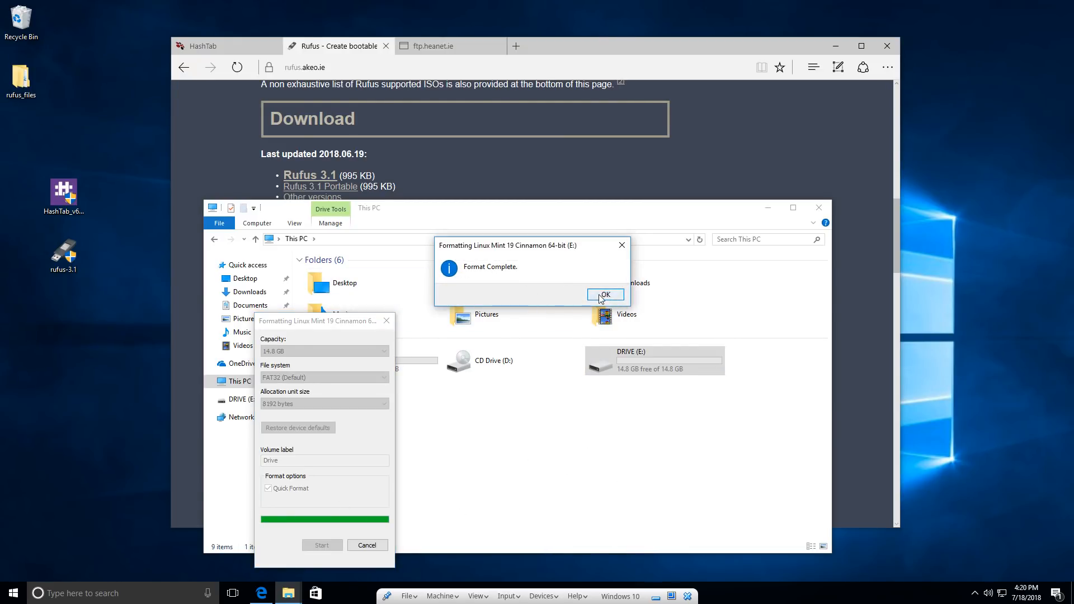
{"action": "left_click", "coordinate": [603, 293]}
{"action": "left_click", "coordinate": [374, 545]}
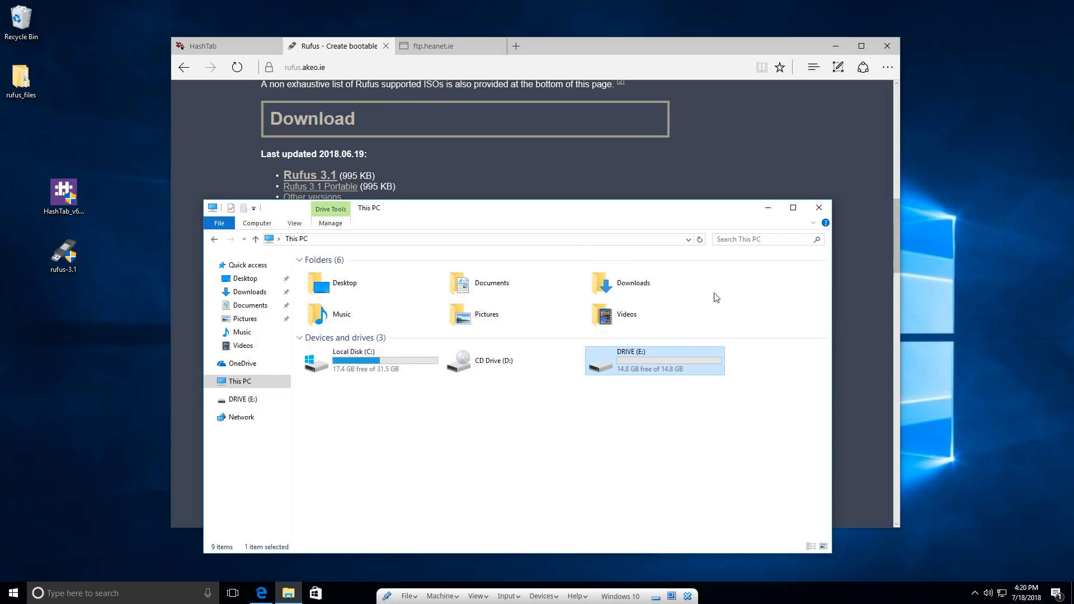
{"action": "left_click", "coordinate": [820, 207]}
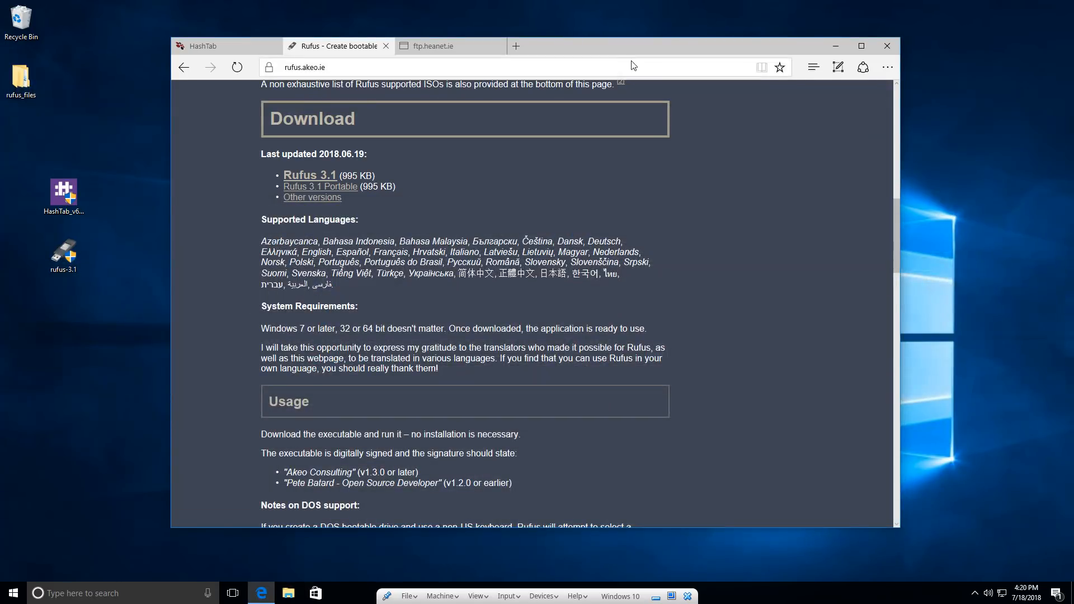
Minimize the browser, launch rufus-3.1 from the desktop and allow it to make changes to the device.
{"action": "left_click", "coordinate": [836, 46]}
{"action": "double_click", "coordinate": [64, 253]}
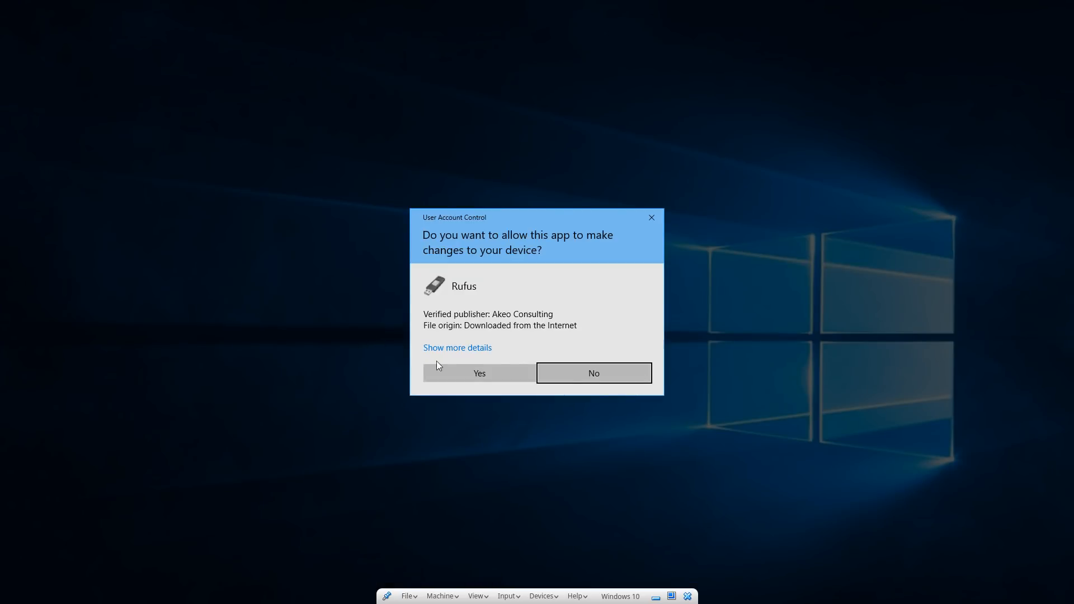
{"action": "left_click", "coordinate": [494, 375]}
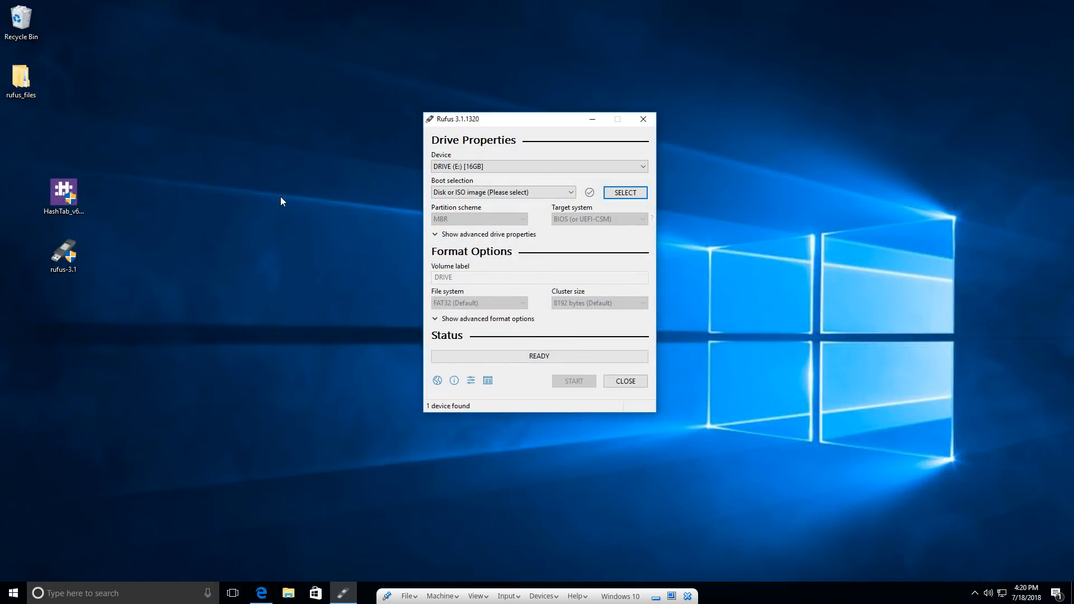
Keep DRIVE (E:) as the target device and load linuxmint-19-cinnamon-64bit from Downloads as the boot image.
{"action": "left_click", "coordinate": [489, 167]}
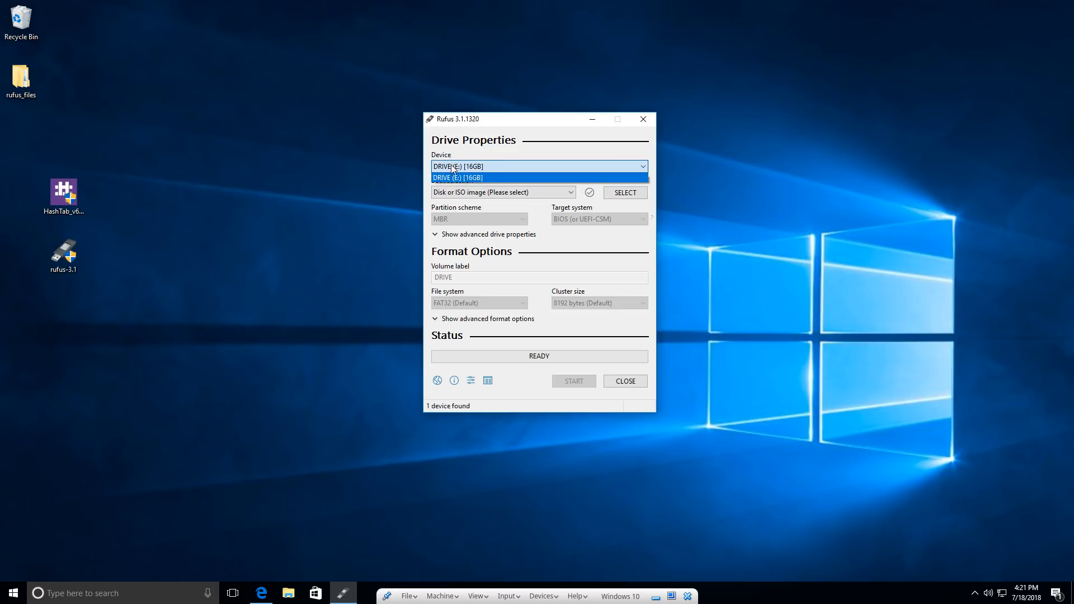
{"action": "left_click", "coordinate": [462, 166]}
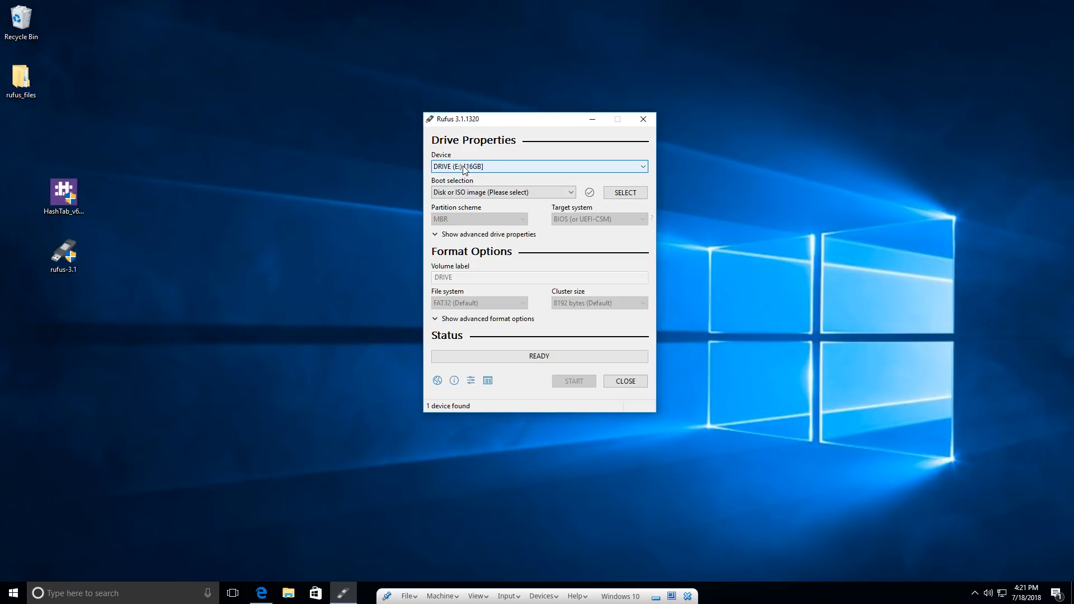
{"action": "left_click", "coordinate": [527, 192]}
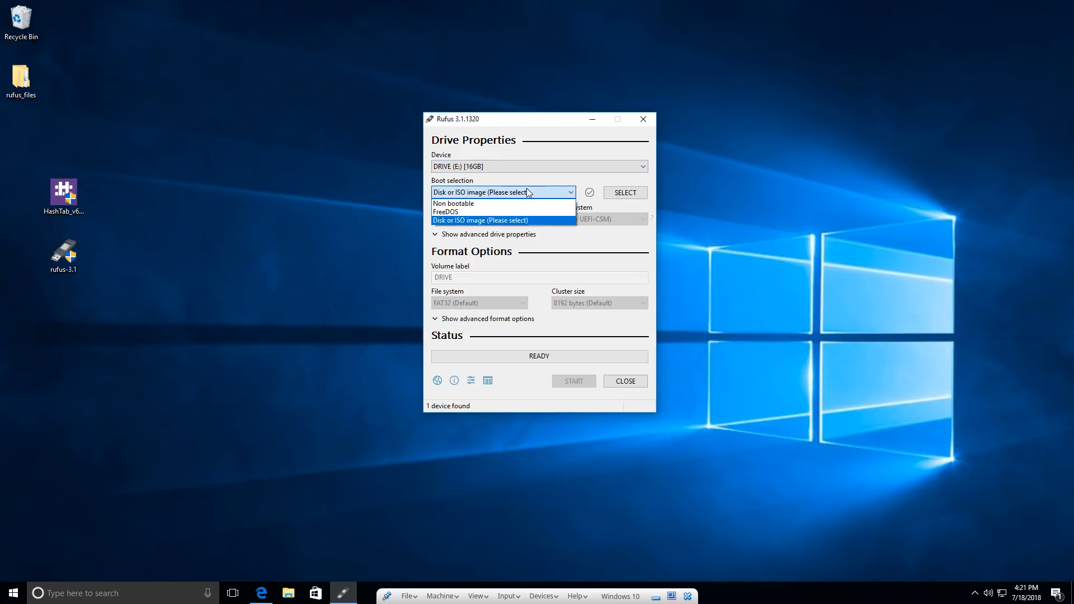
{"action": "left_click", "coordinate": [472, 221]}
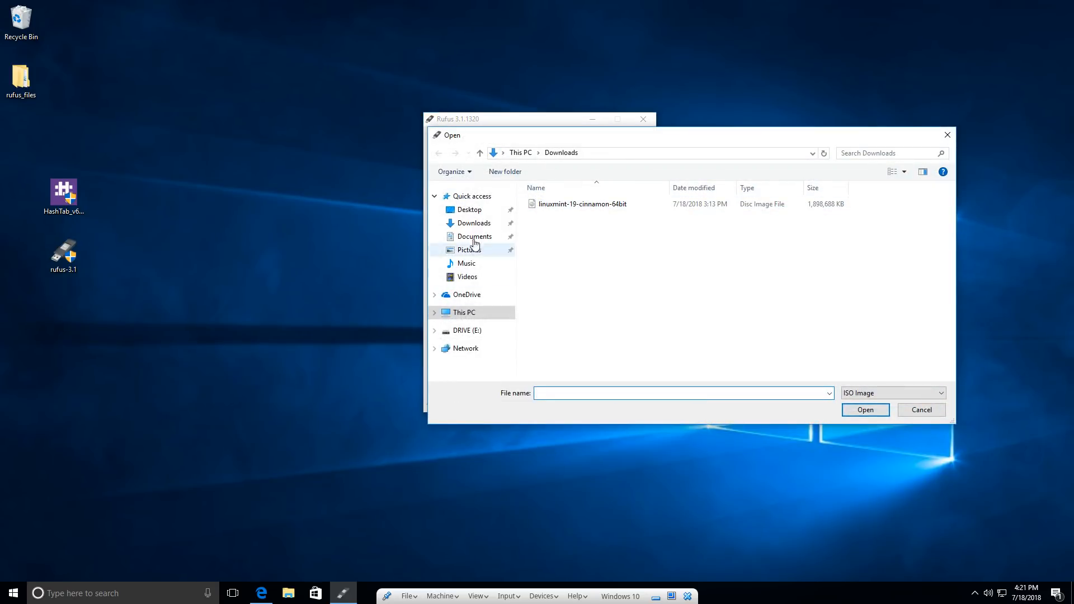
{"action": "left_click", "coordinate": [578, 206]}
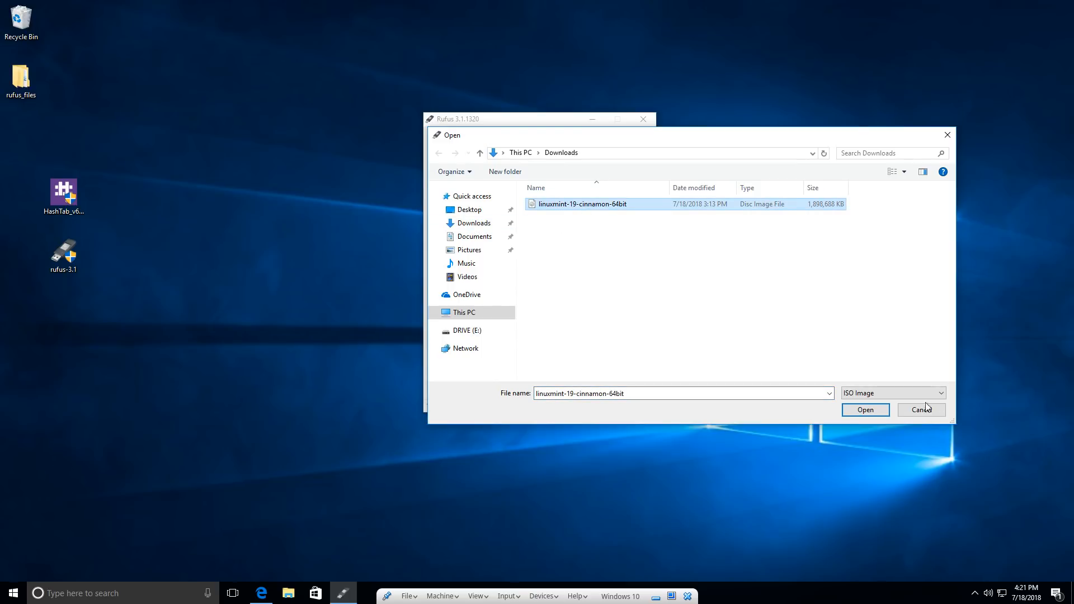
{"action": "left_click", "coordinate": [864, 410]}
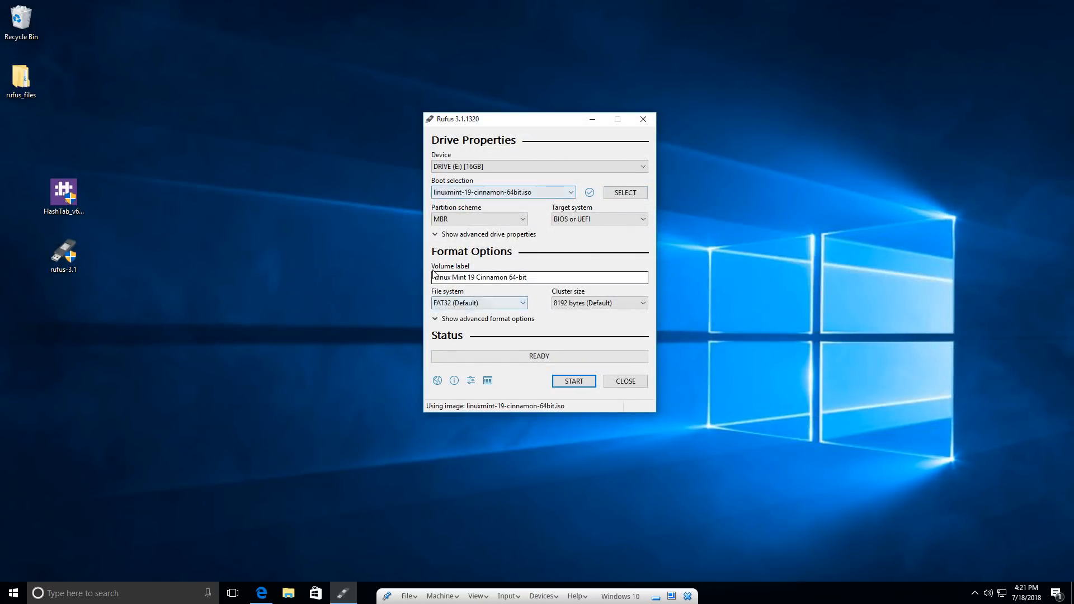
Write the Linux Mint image to the USB drive in ISO Image mode, accepting the data erasure, and close Rufus when finished.
{"action": "left_click_drag", "start_coordinate": [533, 279], "coordinate": [404, 272]}
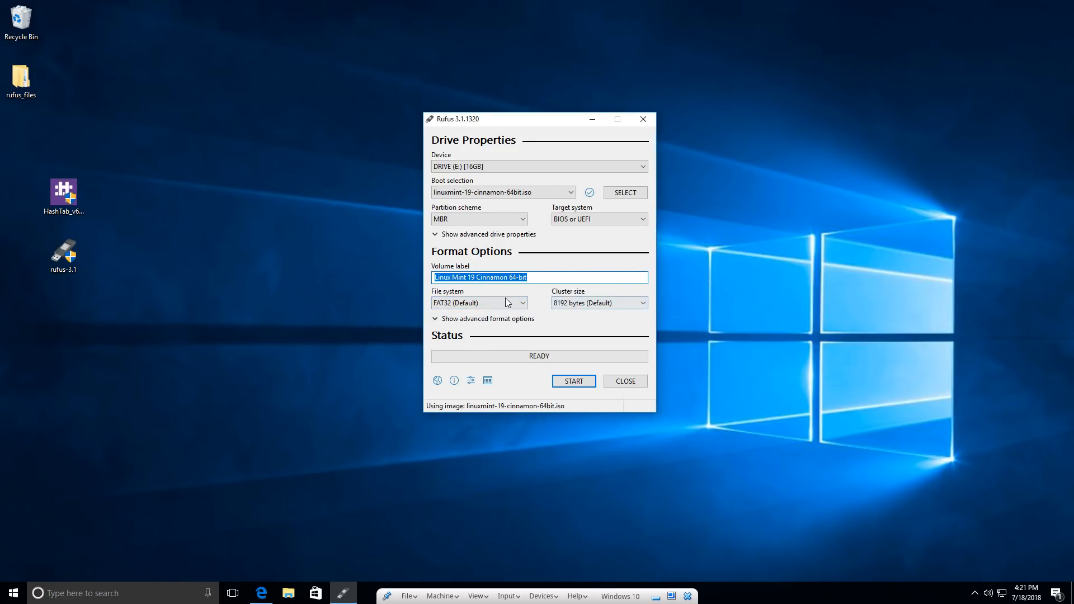
{"action": "left_click", "coordinate": [567, 385]}
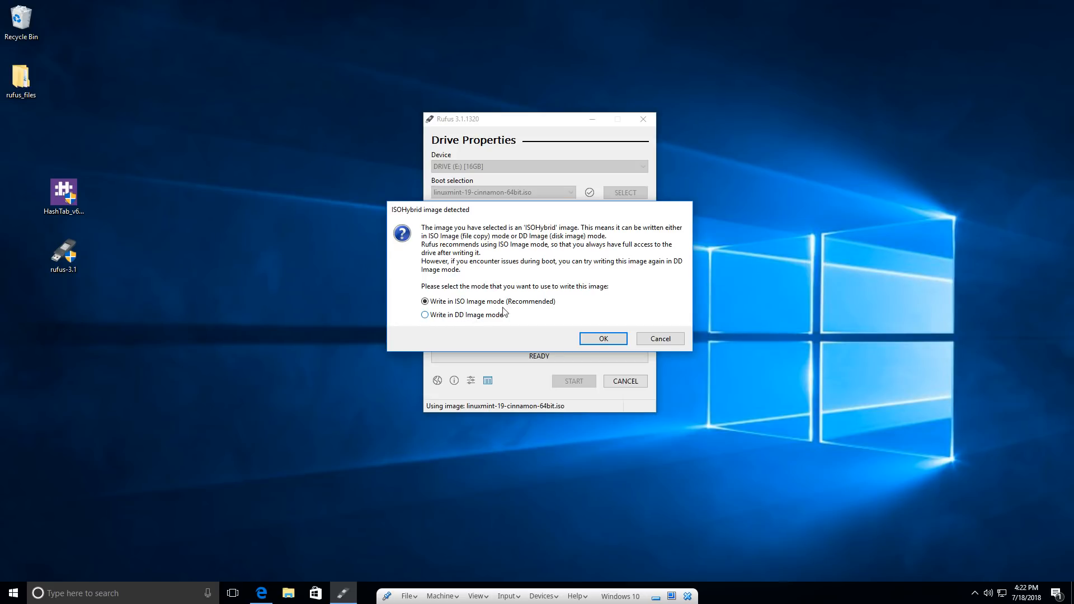
{"action": "left_click", "coordinate": [616, 340]}
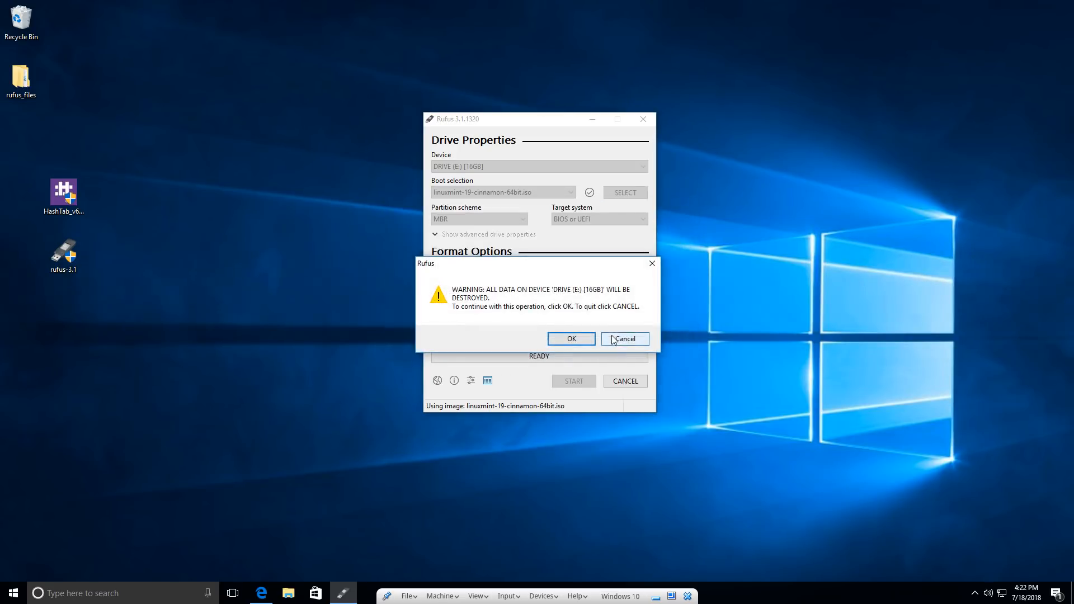
{"action": "left_click", "coordinate": [571, 339]}
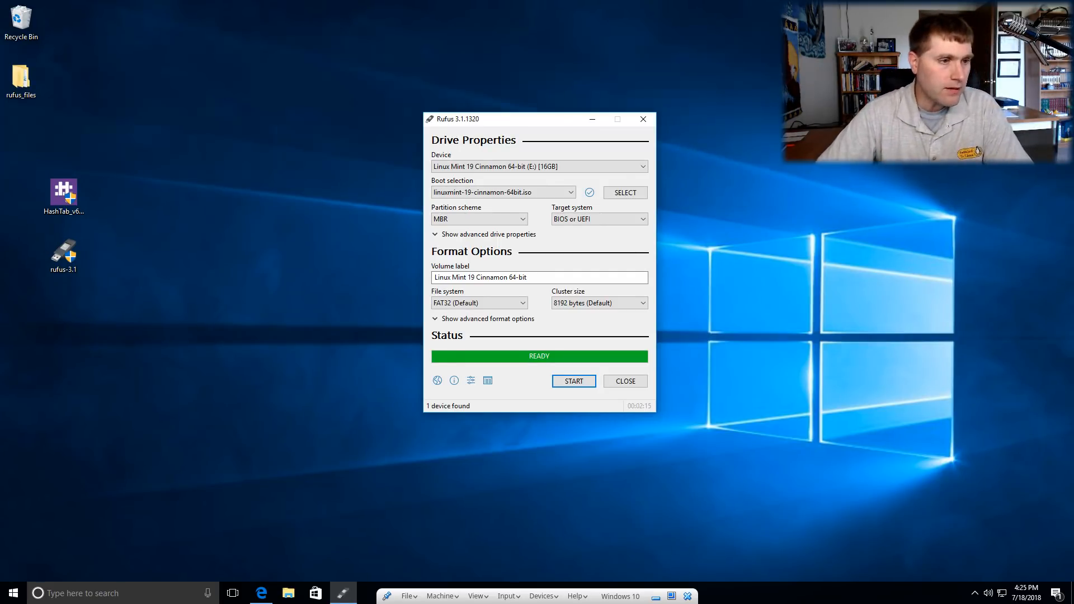
{"action": "left_click", "coordinate": [626, 381]}
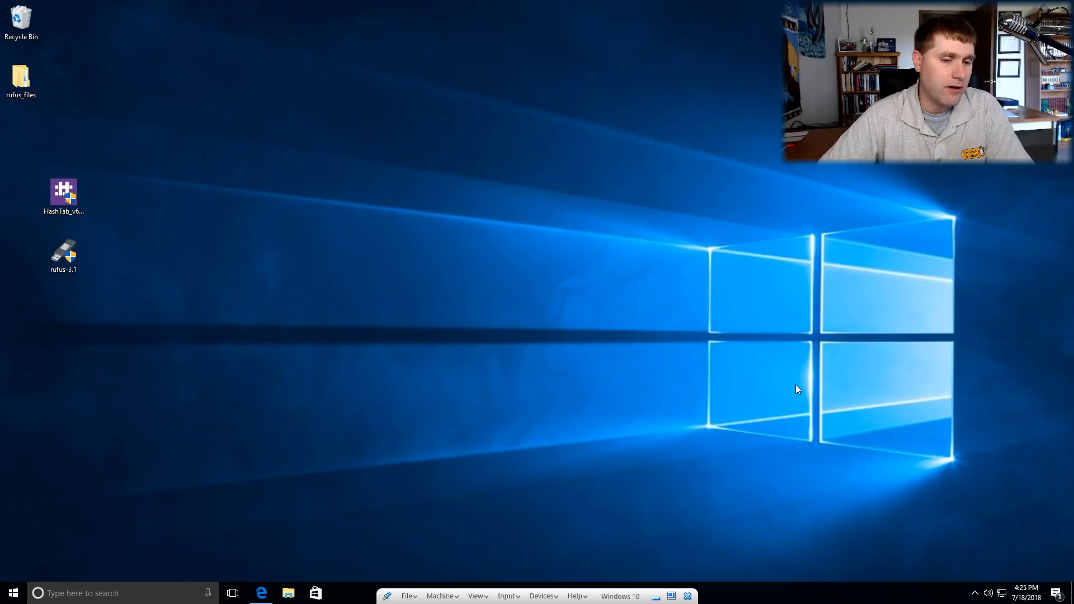
Examine the files written to USB drive E: in File Explorer, then close the window.
{"action": "left_click", "coordinate": [289, 593]}
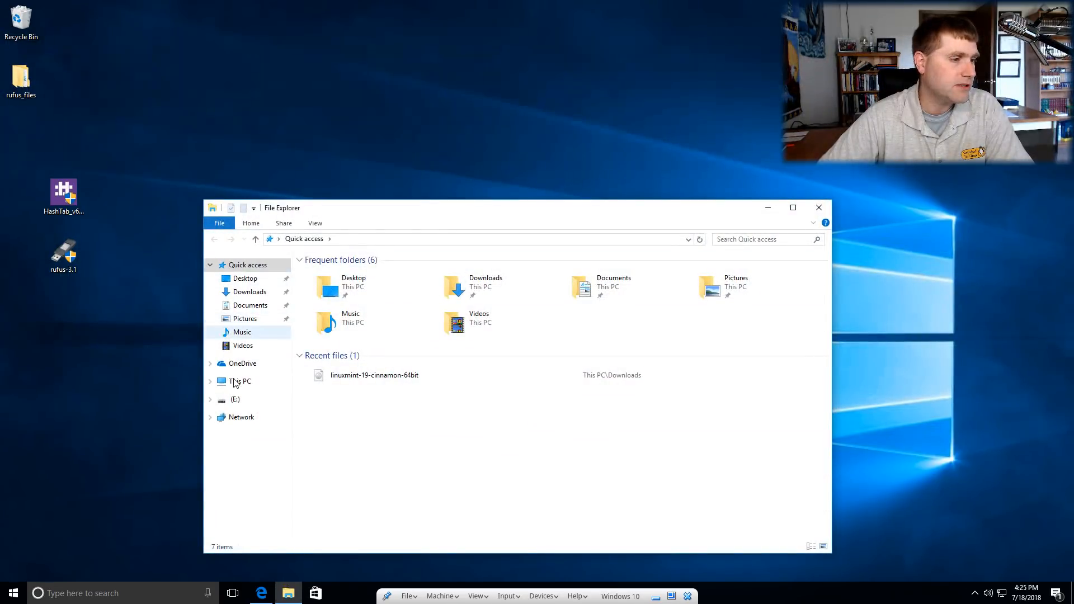
{"action": "left_click", "coordinate": [240, 385]}
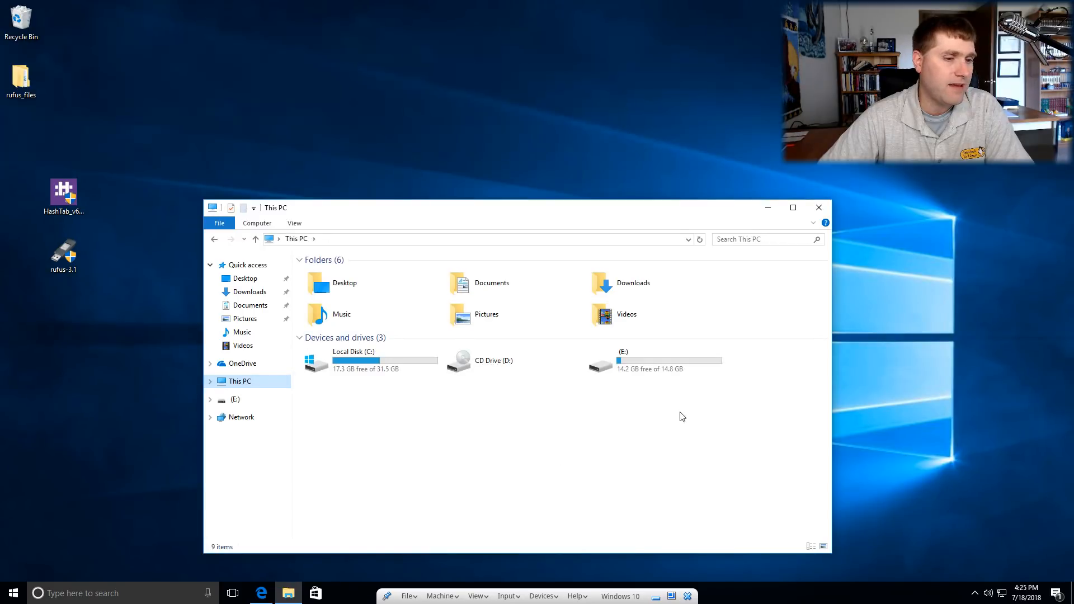
{"action": "left_click", "coordinate": [650, 365]}
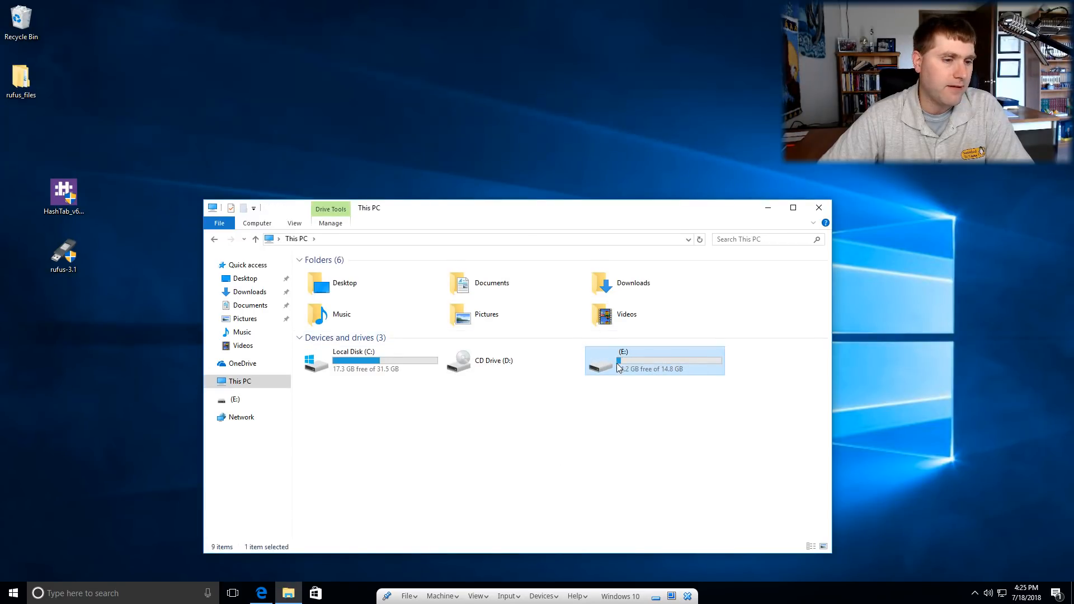
{"action": "double_click", "coordinate": [594, 361]}
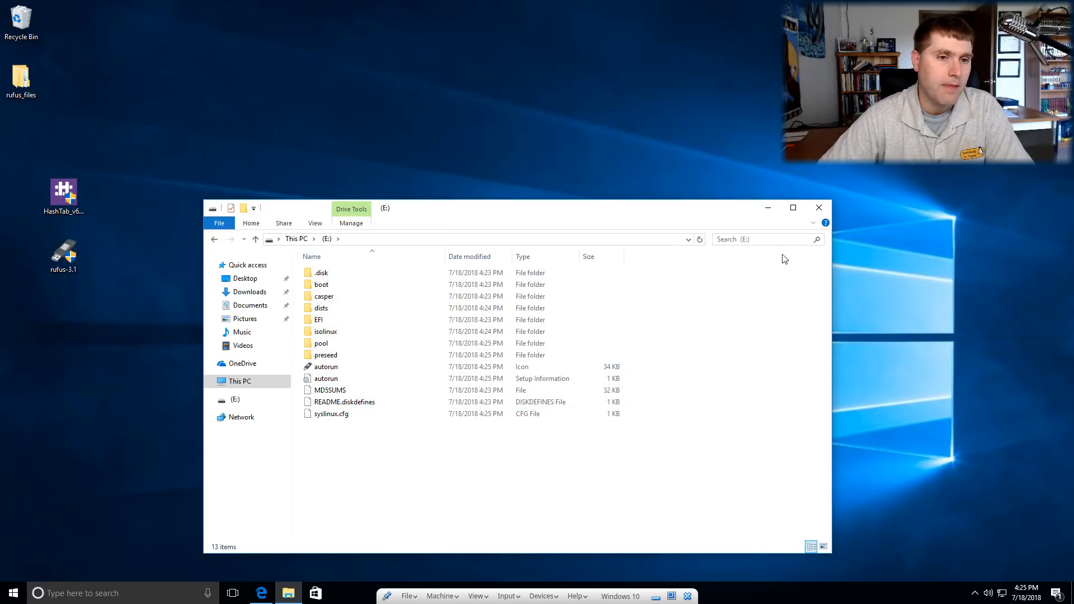
{"action": "left_click", "coordinate": [820, 209]}
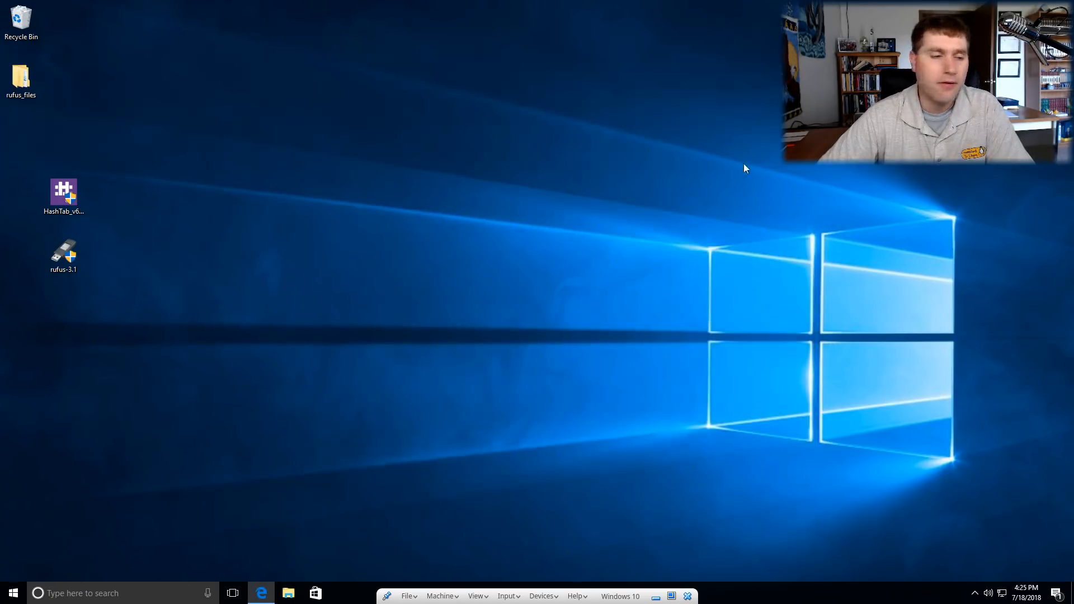